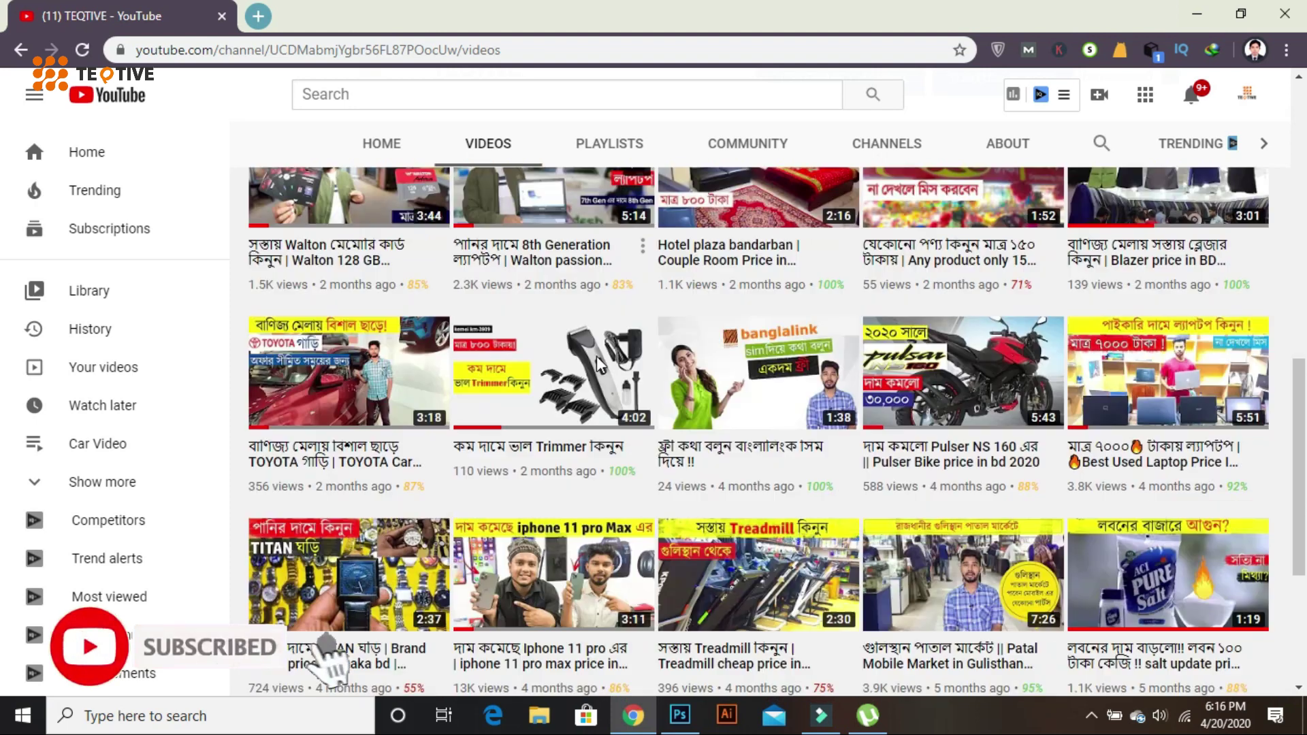
# - Scroll up the TEQTIVE channel page, then sign out of its YouTube account
pyautogui.scroll(9, 597, 357)
pyautogui.scroll(7, 596, 361)
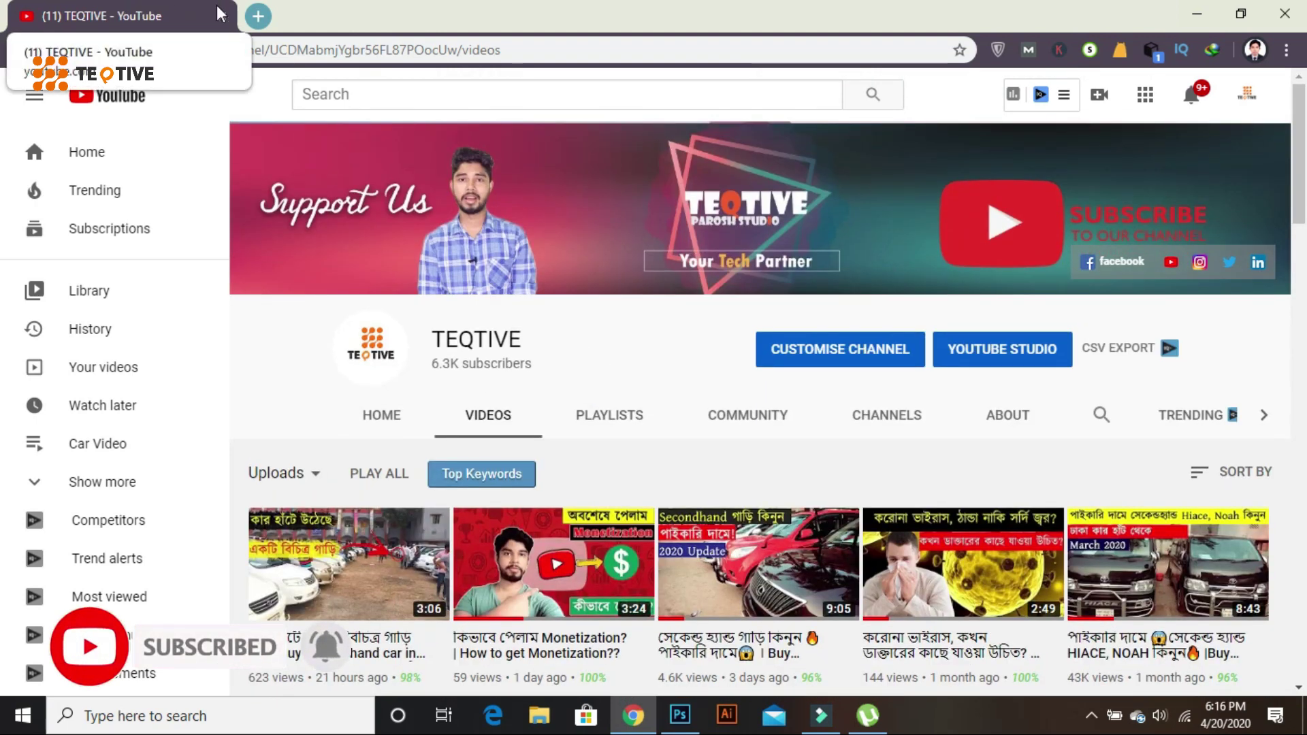
pyautogui.click(1246, 95)
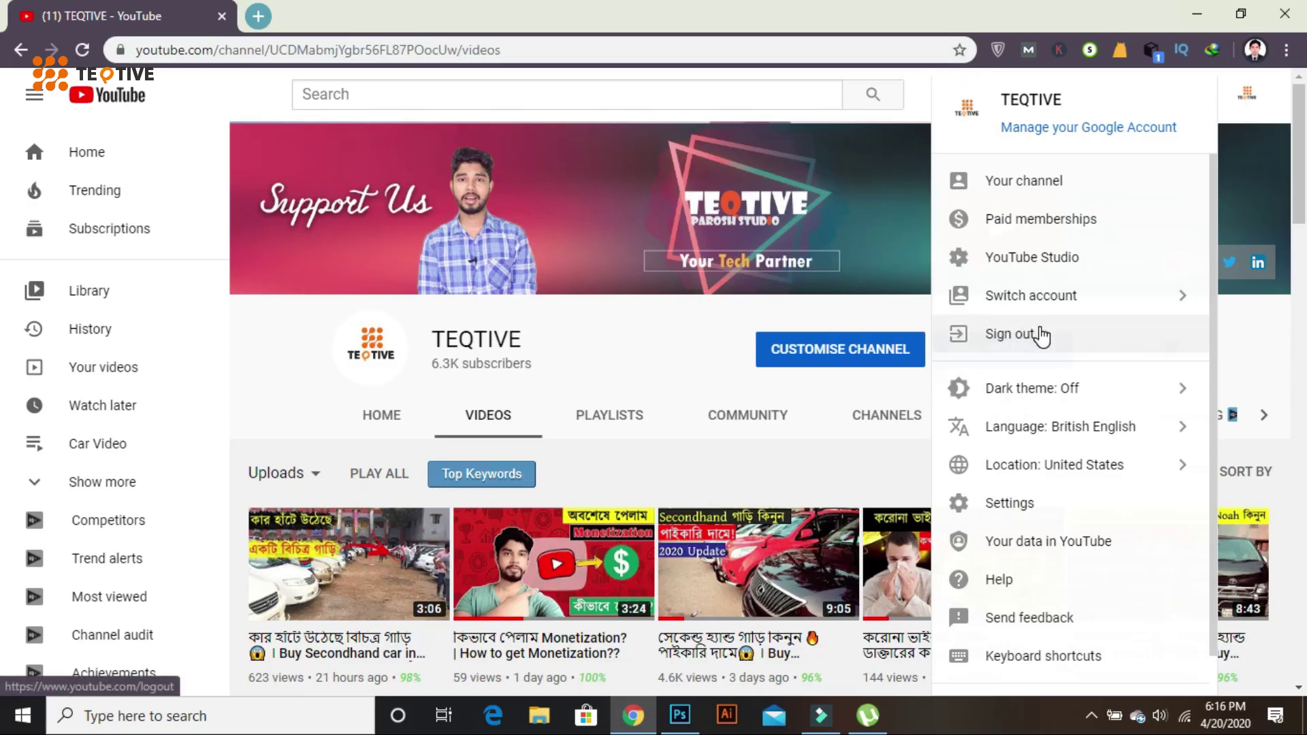
pyautogui.click(1040, 335)
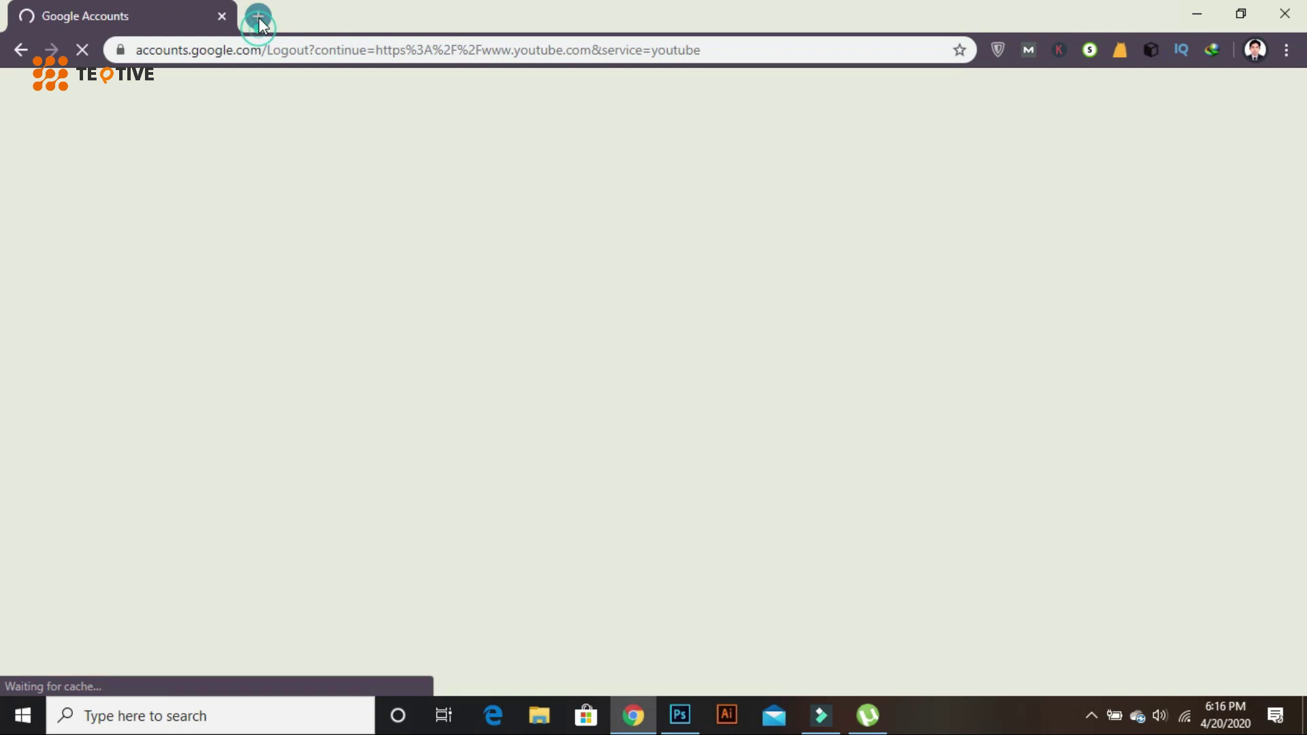
# - Search 'gmail sign up' in a new tab and open the Create your Google Account page
pyautogui.click(258, 16)
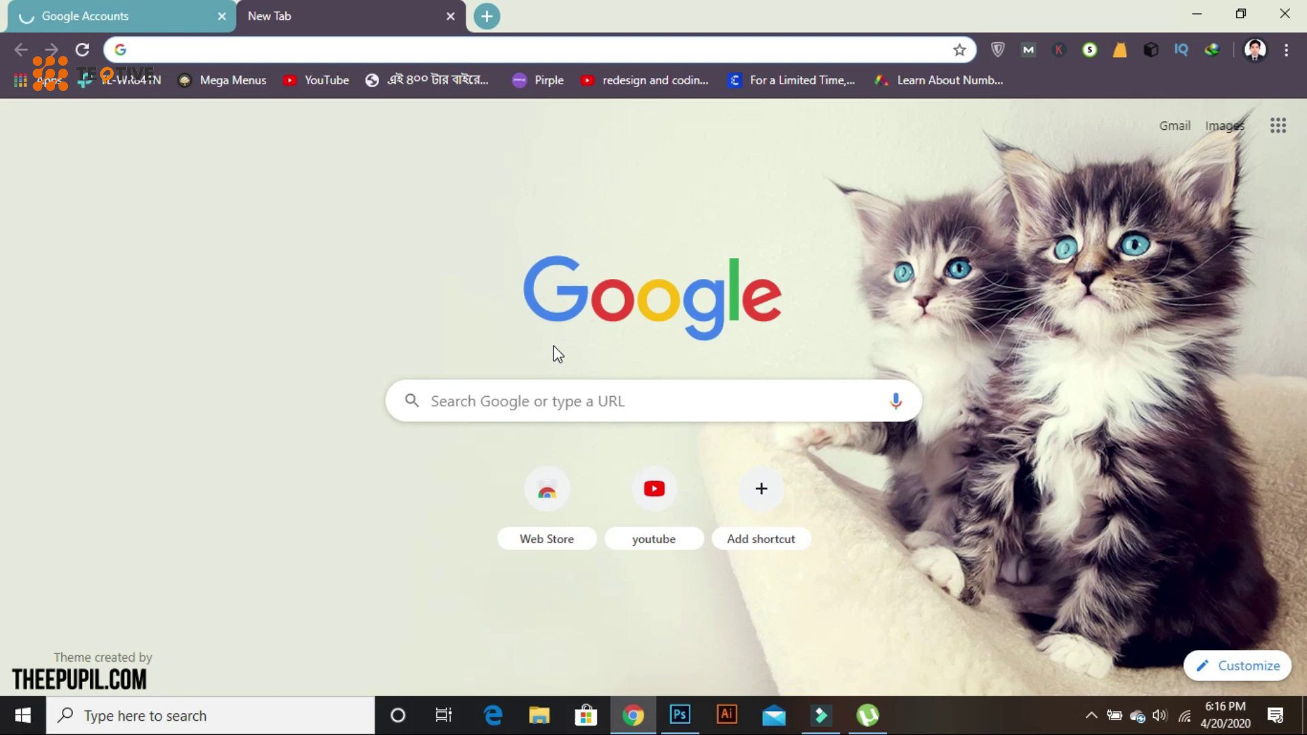
pyautogui.write('gmail account')
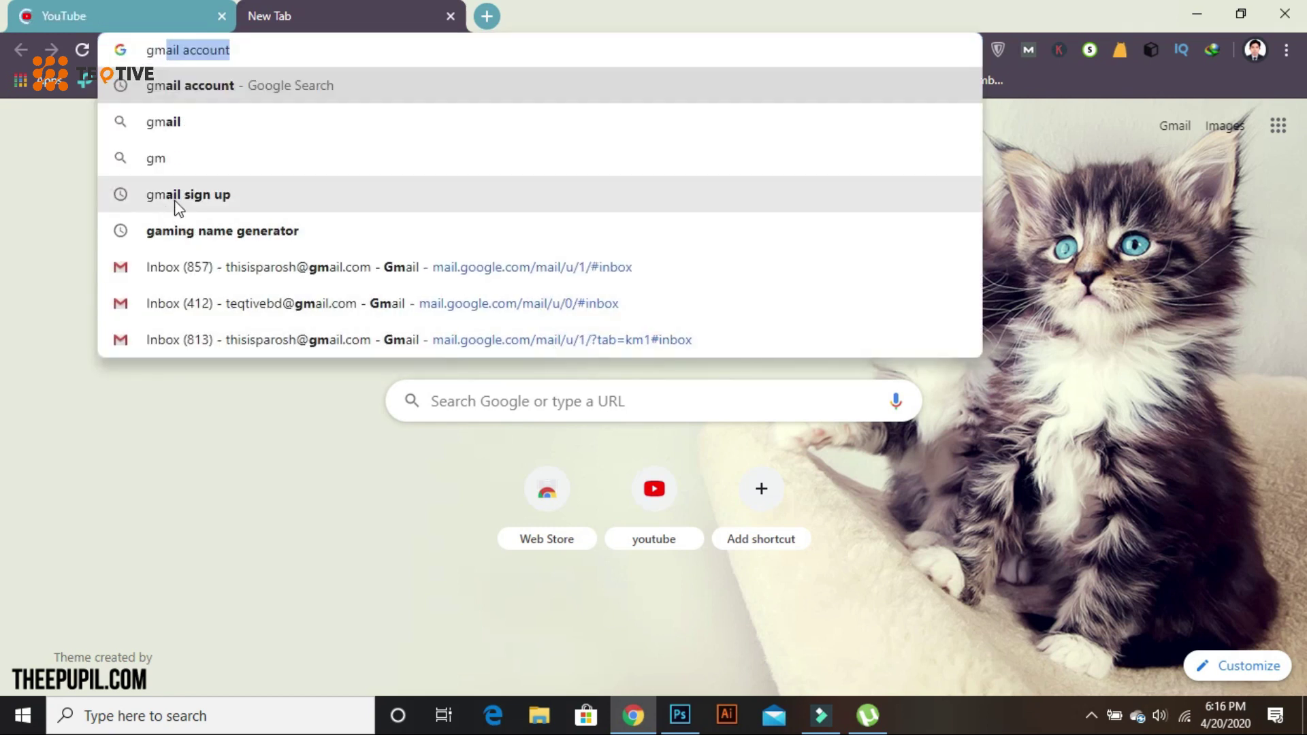
pyautogui.click(218, 204)
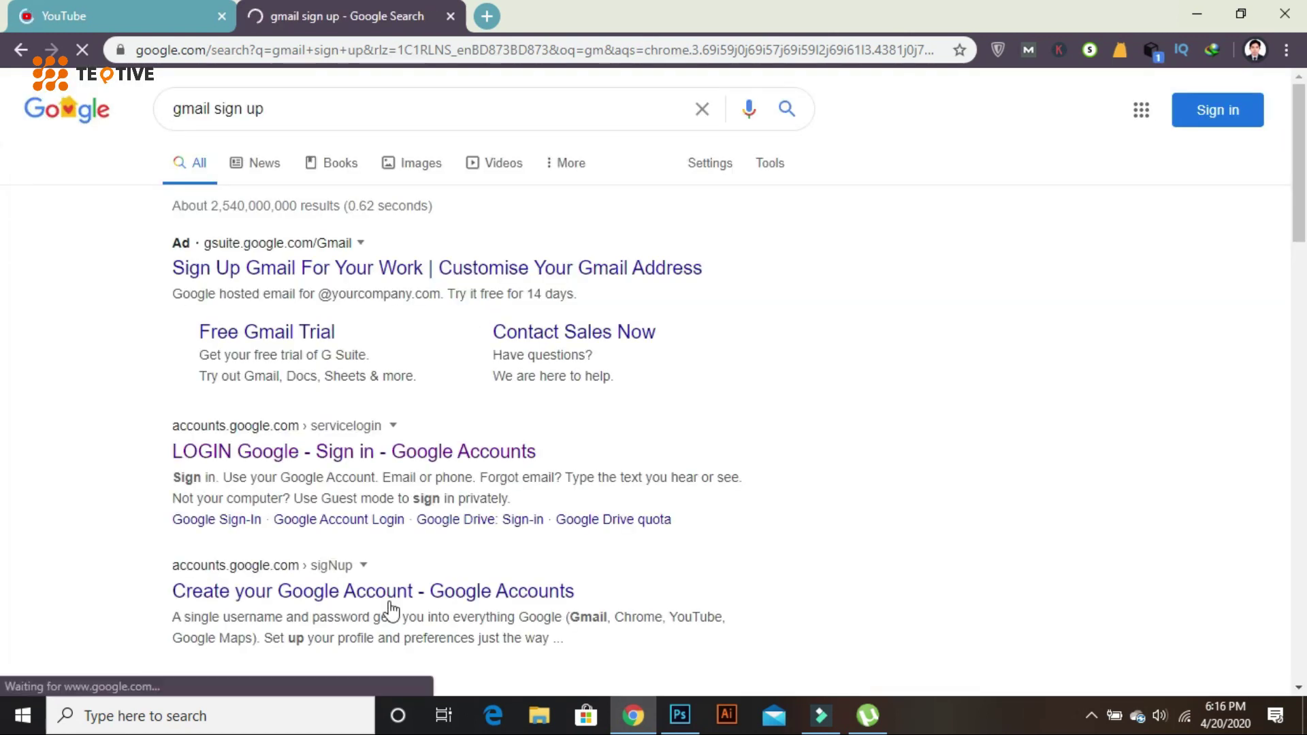
pyautogui.scroll(-4, 454, 559)
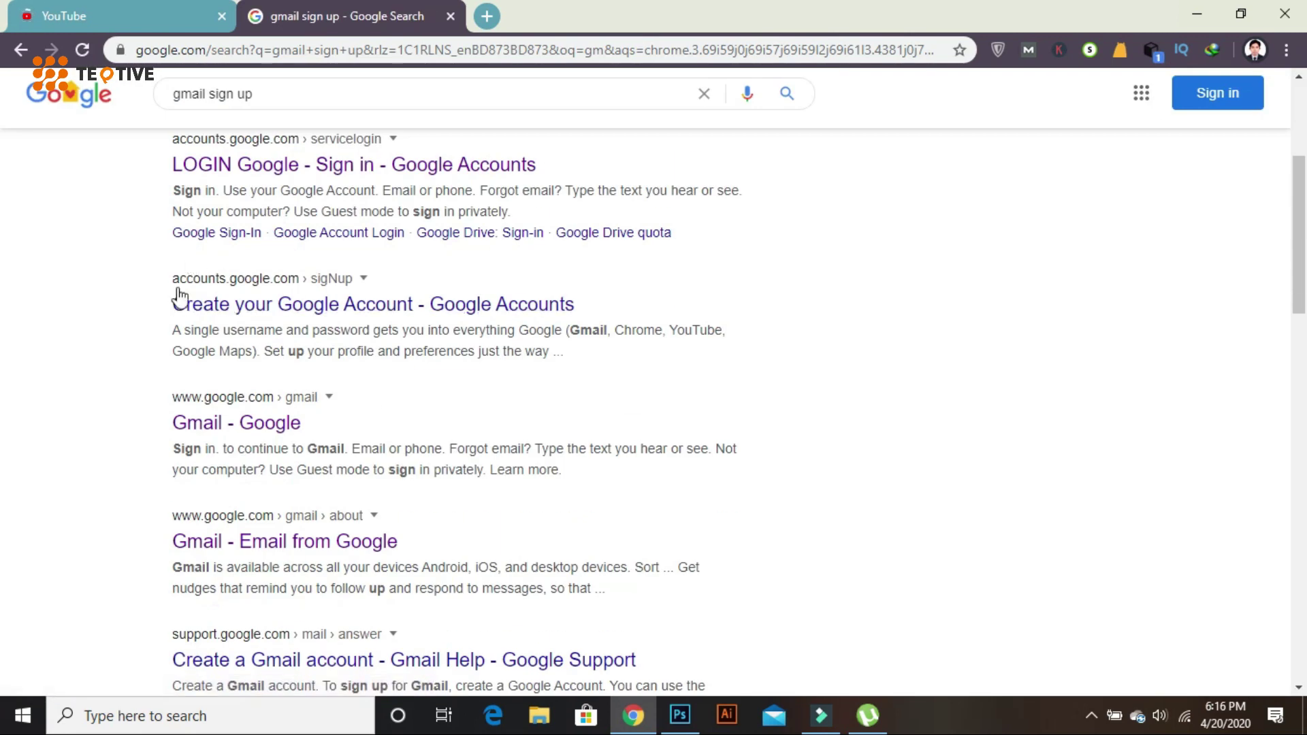
pyautogui.click(291, 303)
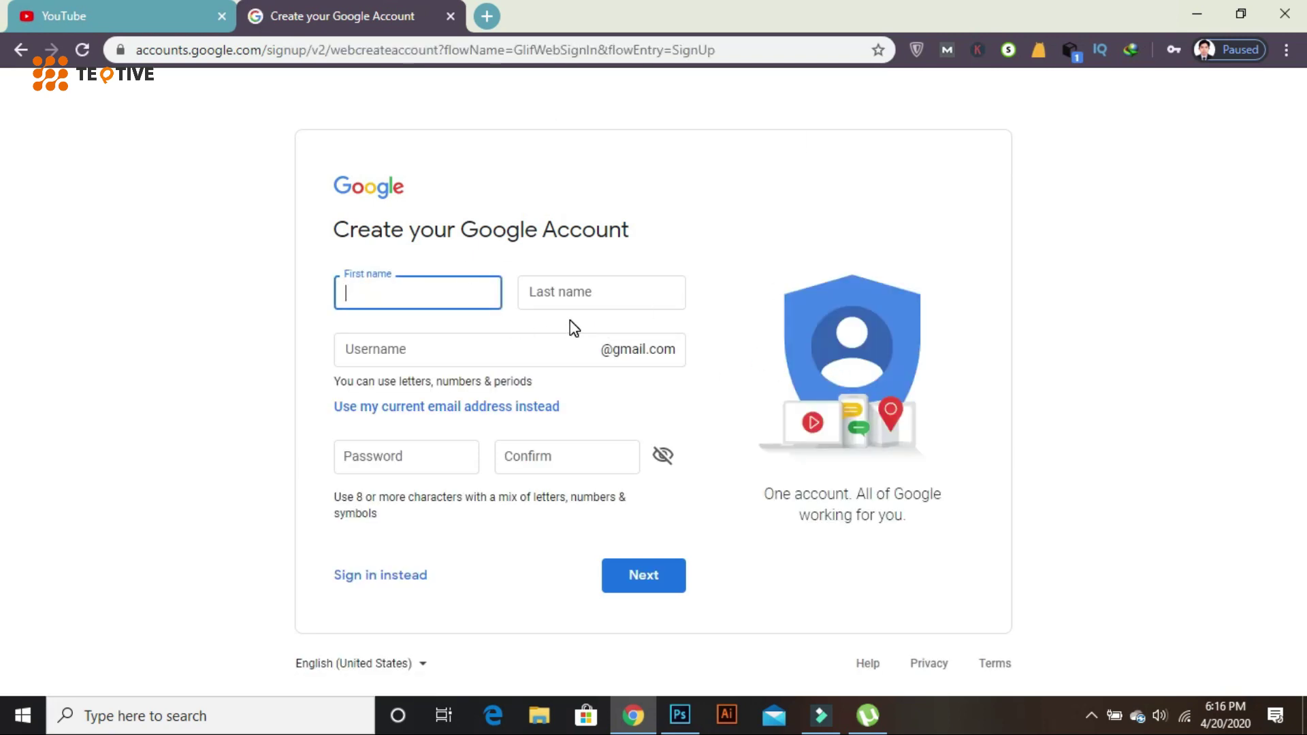
# - Enter first name 'game' and last name 'start', and edit the suggested username
pyautogui.write('game')
pyautogui.click(570, 297)
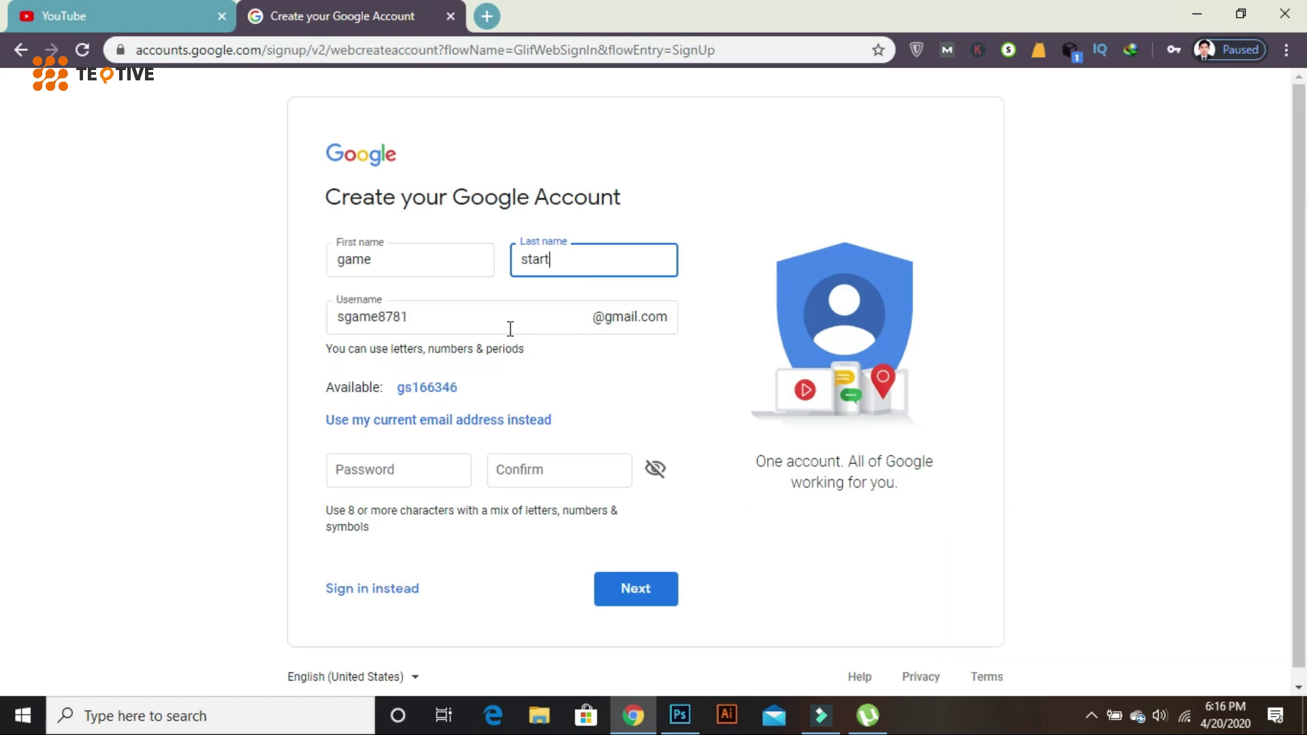
pyautogui.click(445, 321)
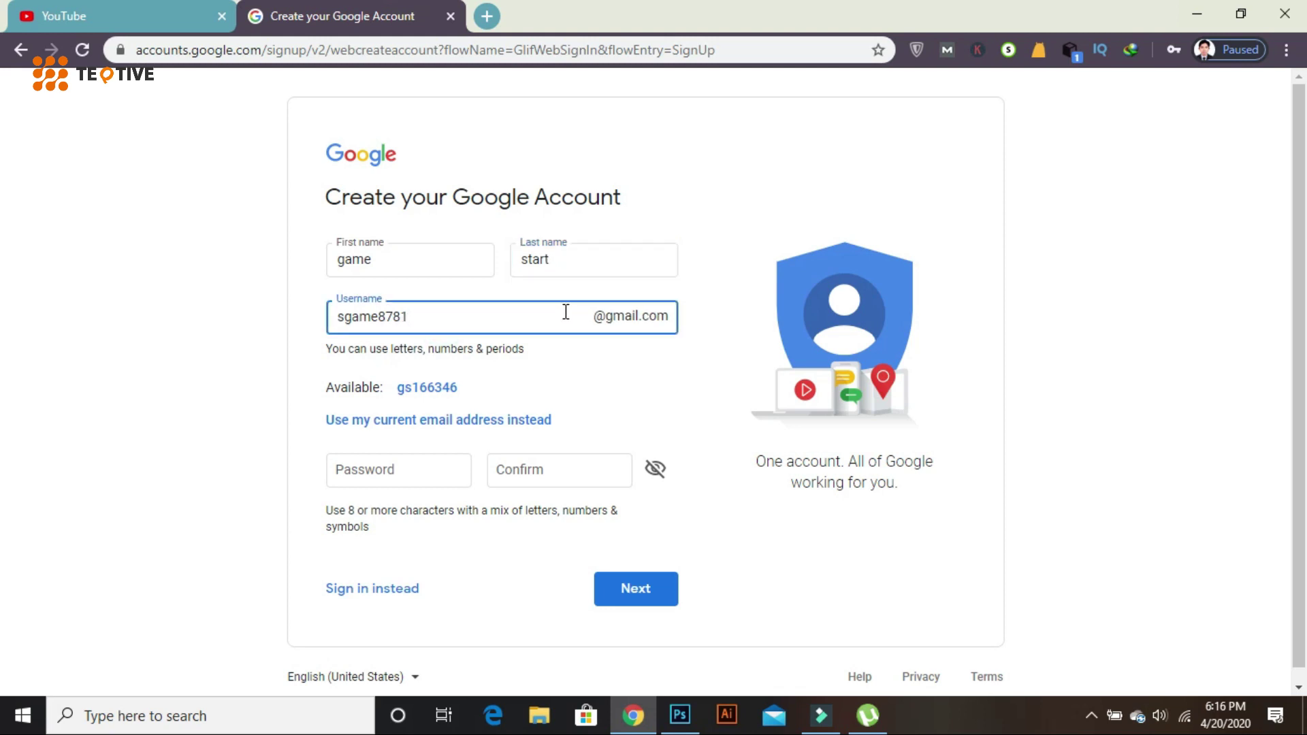
pyautogui.click(343, 318)
pyautogui.press('BackSpace')
pyautogui.click(413, 316)
pyautogui.moveTo(395, 318); pyautogui.dragTo(373, 325)
pyautogui.write('start')
# - Enter and confirm a password, then submit until the revised username is accepted
pyautogui.click(426, 476)
pyautogui.click(668, 418)
pyautogui.click(368, 472)
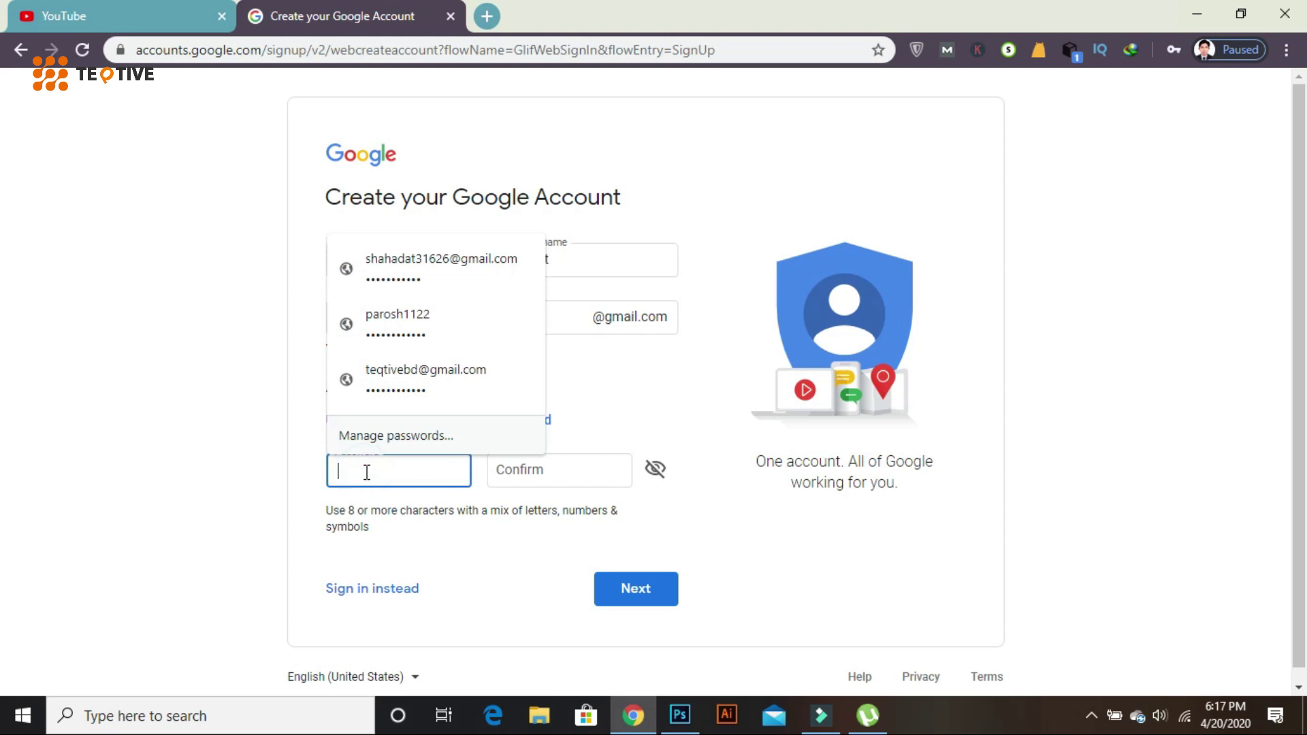
pyautogui.click(403, 472)
pyautogui.write('g')
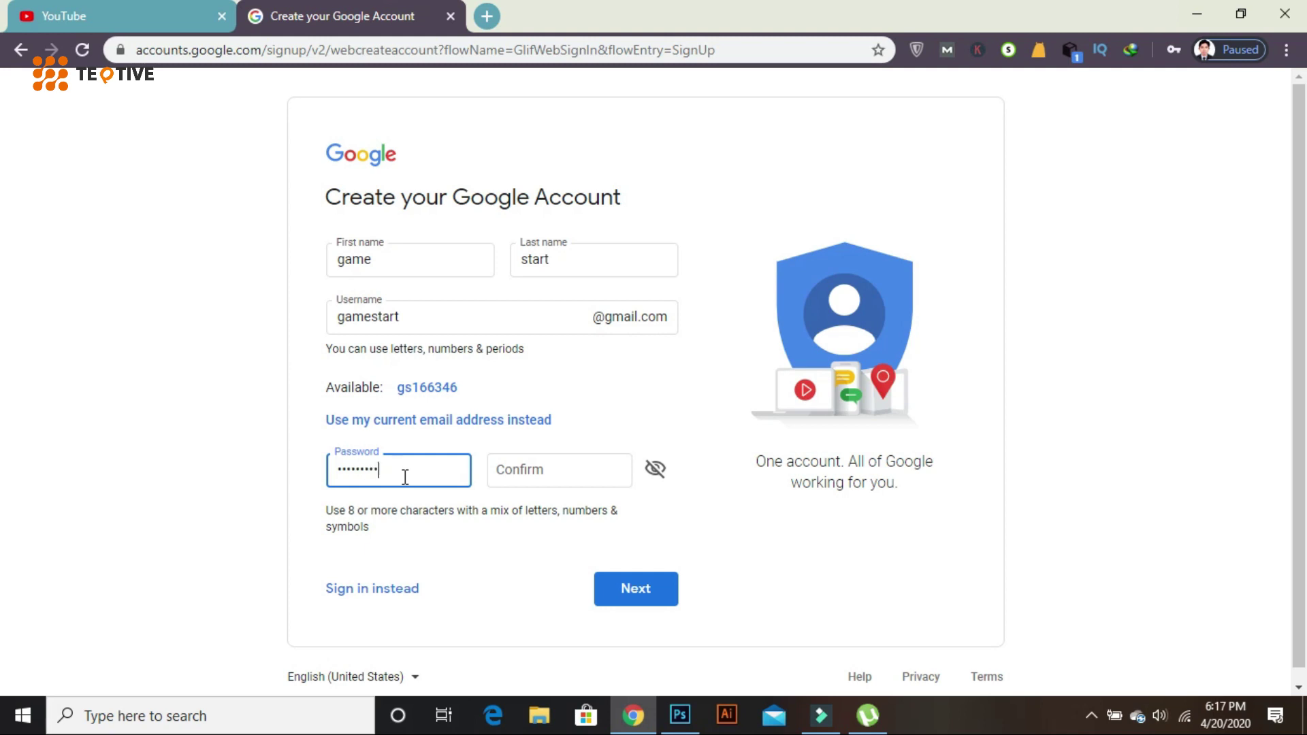
pyautogui.click(559, 468)
pyautogui.write('g')
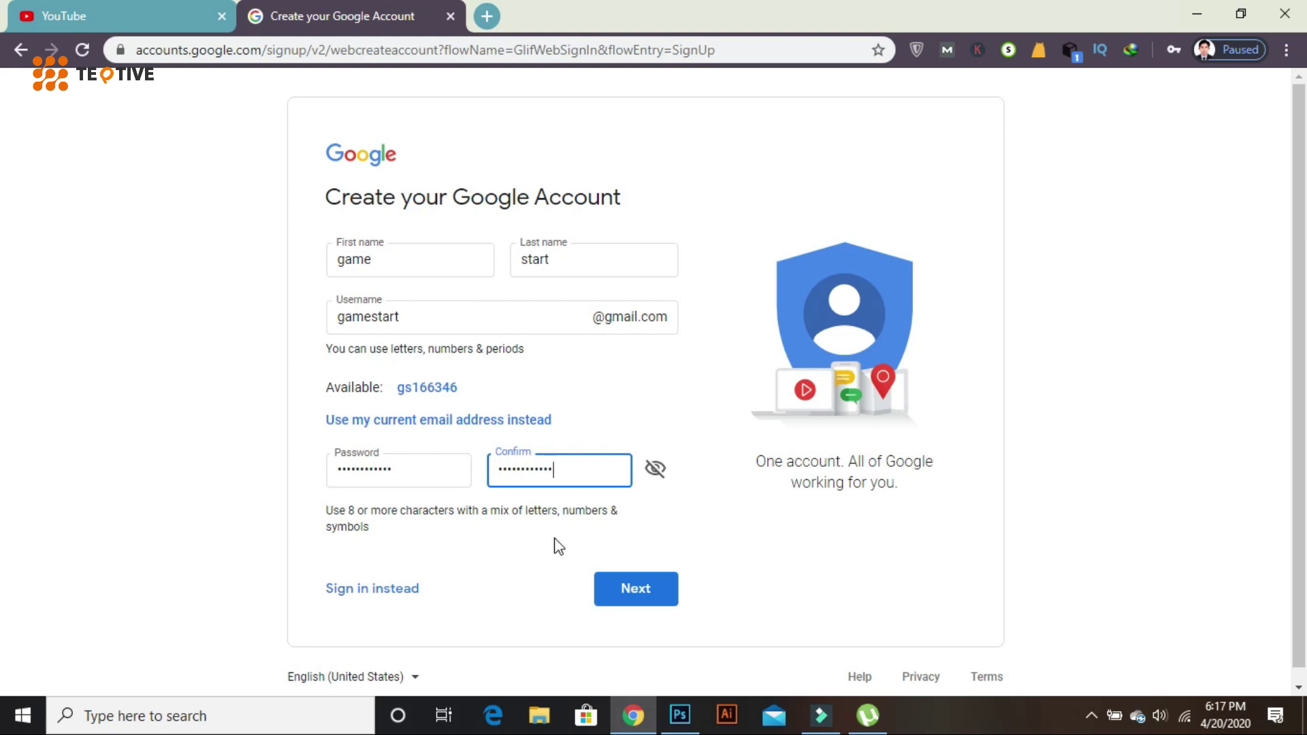
pyautogui.click(640, 593)
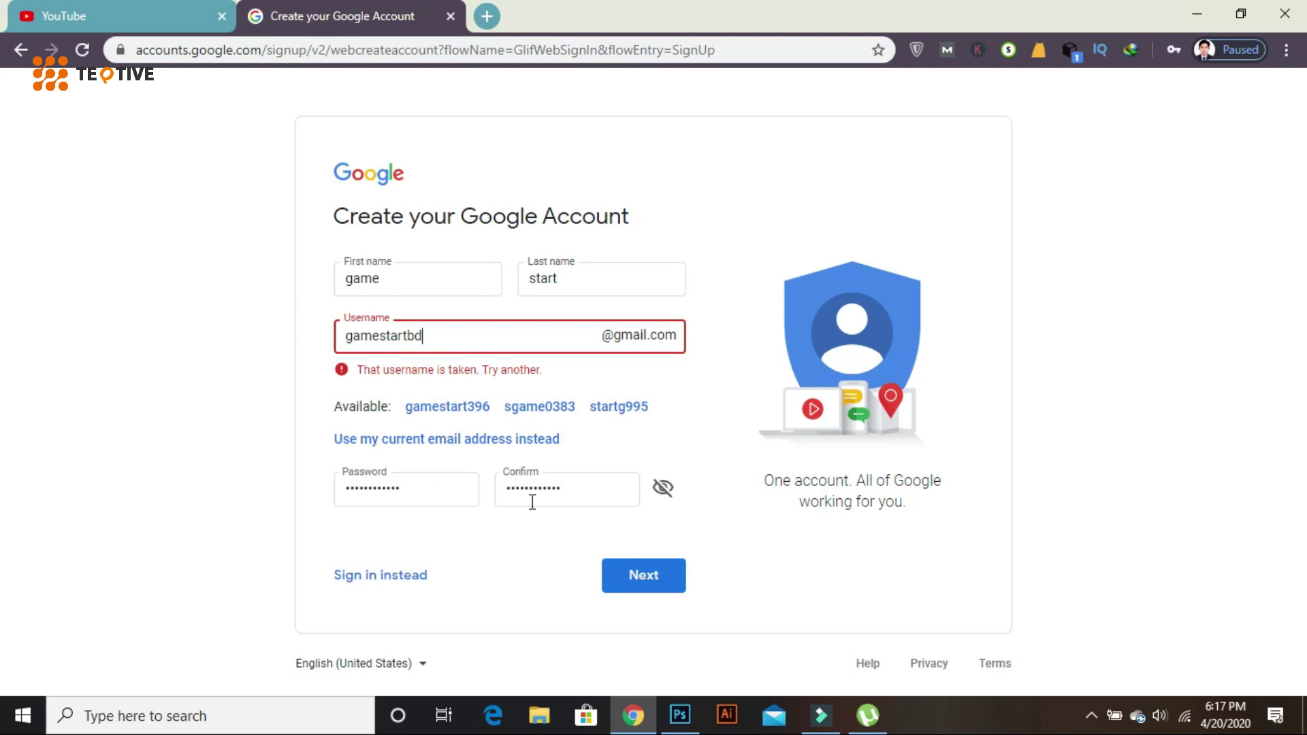
pyautogui.click(646, 577)
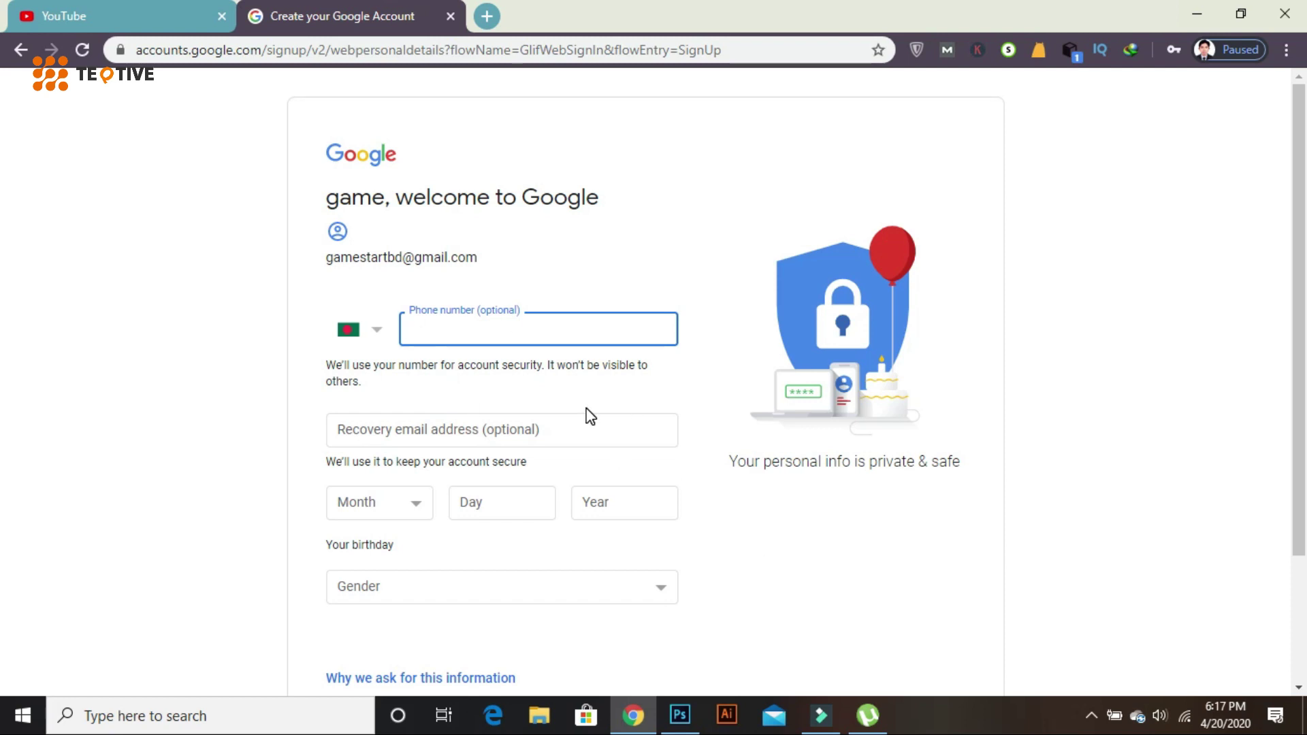
# - Enter the recovery email address for the new account
pyautogui.scroll(-2, 560, 394)
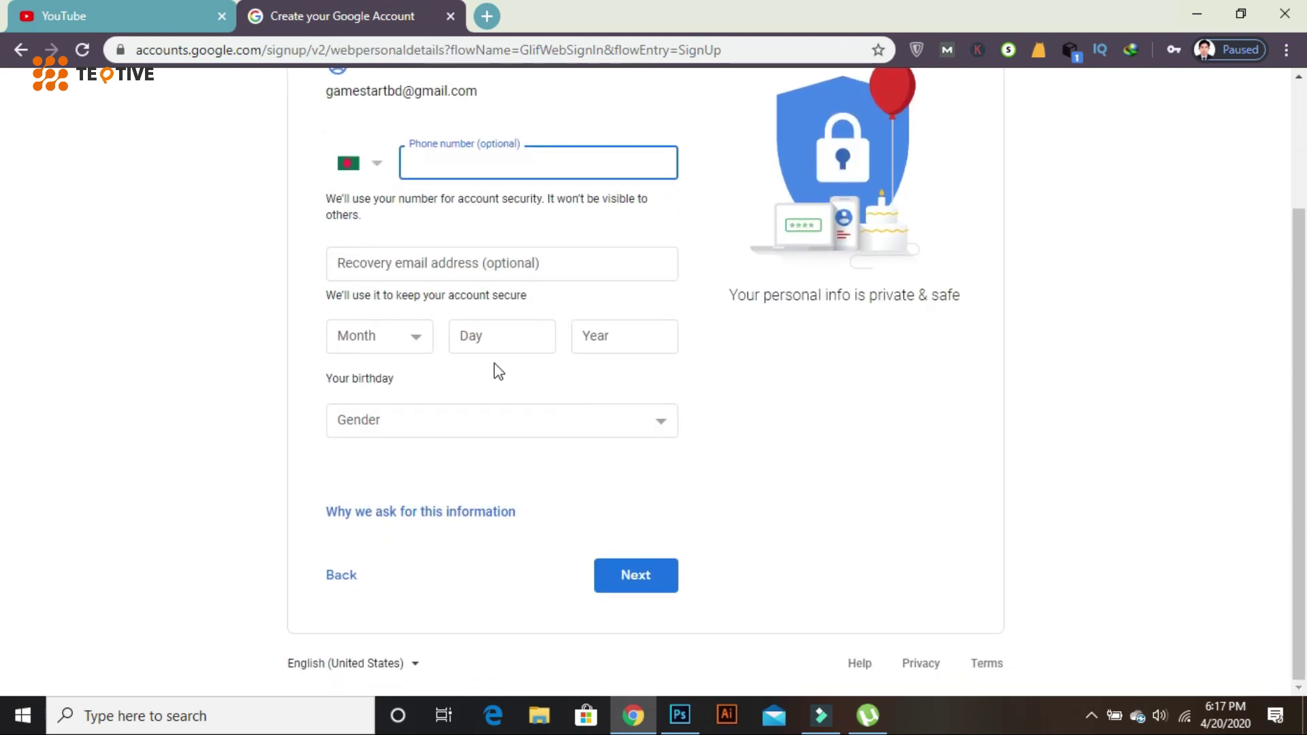
pyautogui.click(401, 271)
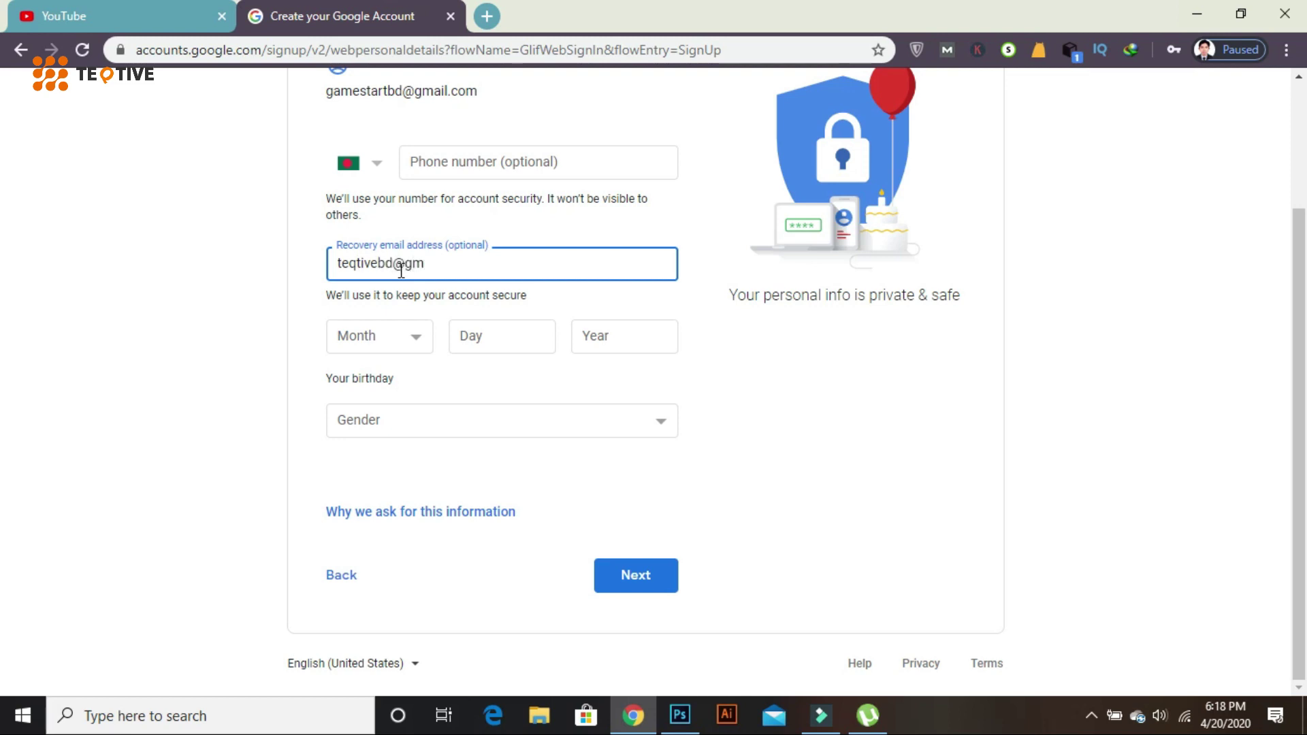
pyautogui.click(413, 344)
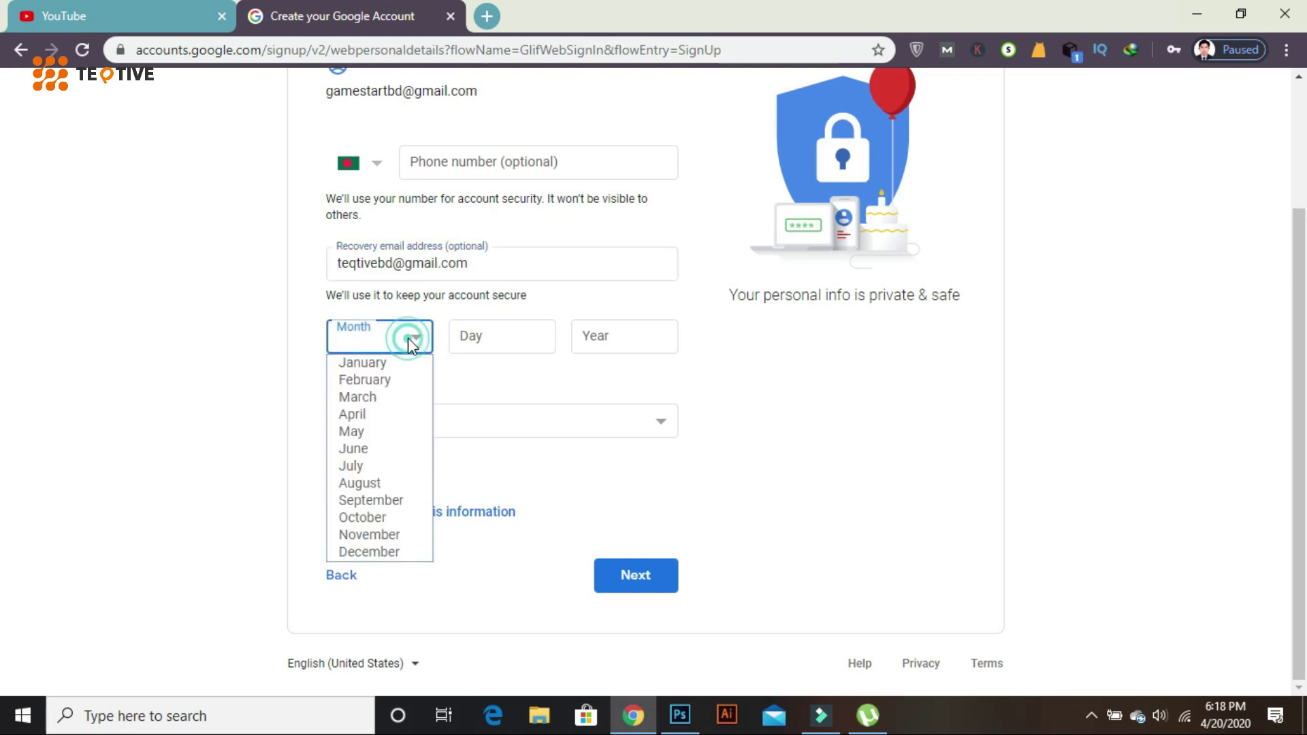
pyautogui.click(371, 363)
pyautogui.click(504, 331)
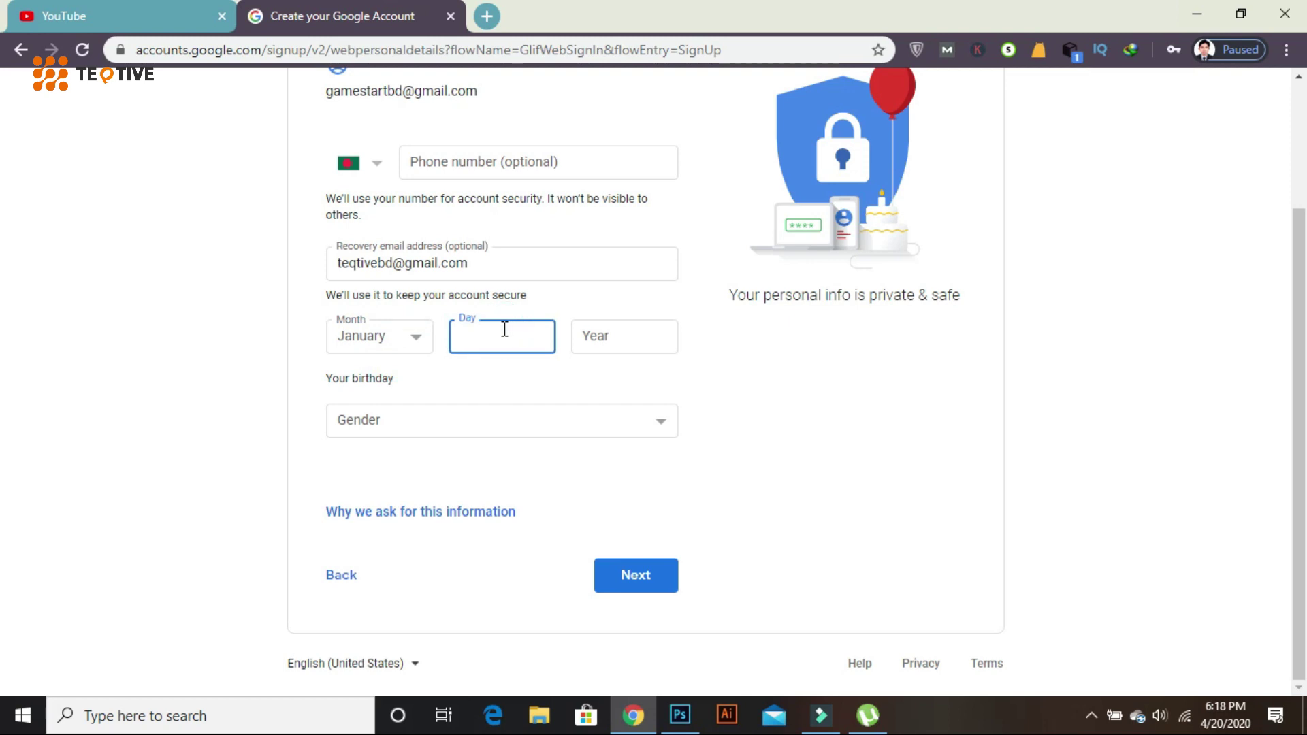
pyautogui.click(402, 338)
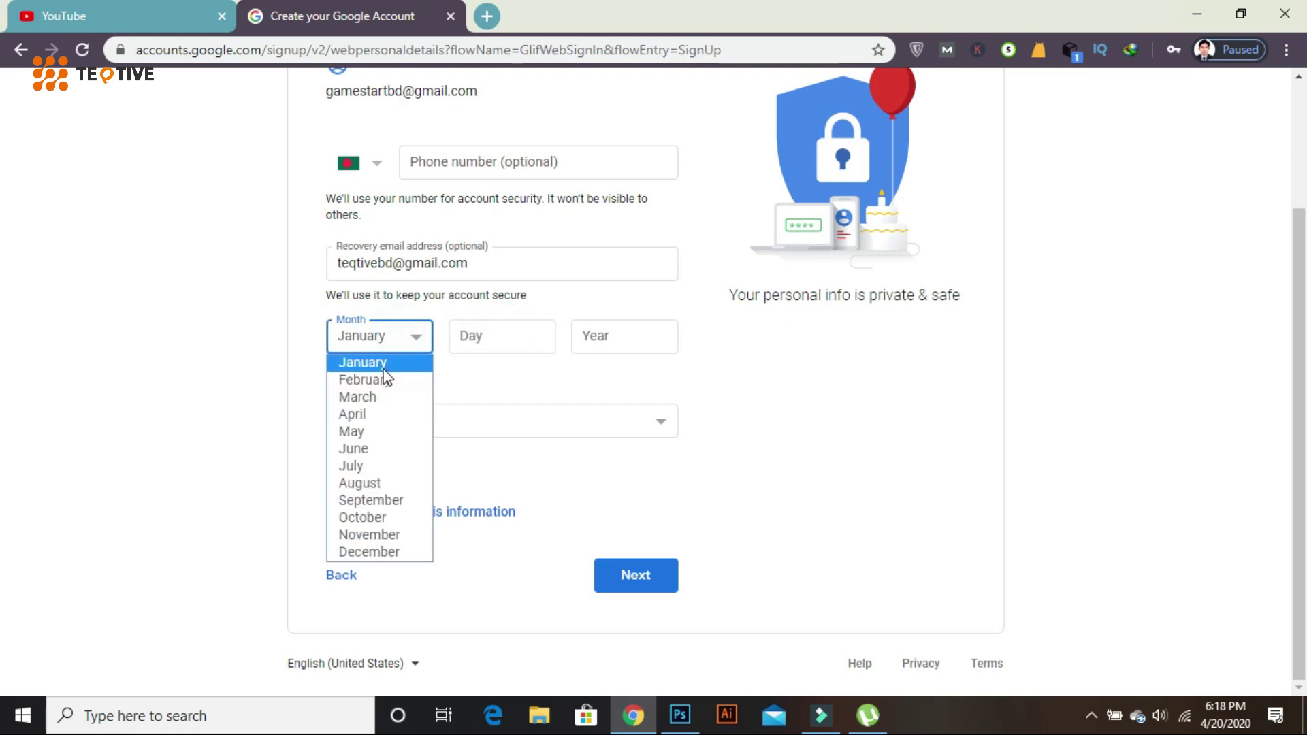
pyautogui.click(371, 415)
pyautogui.click(467, 338)
pyautogui.write('15')
pyautogui.click(597, 343)
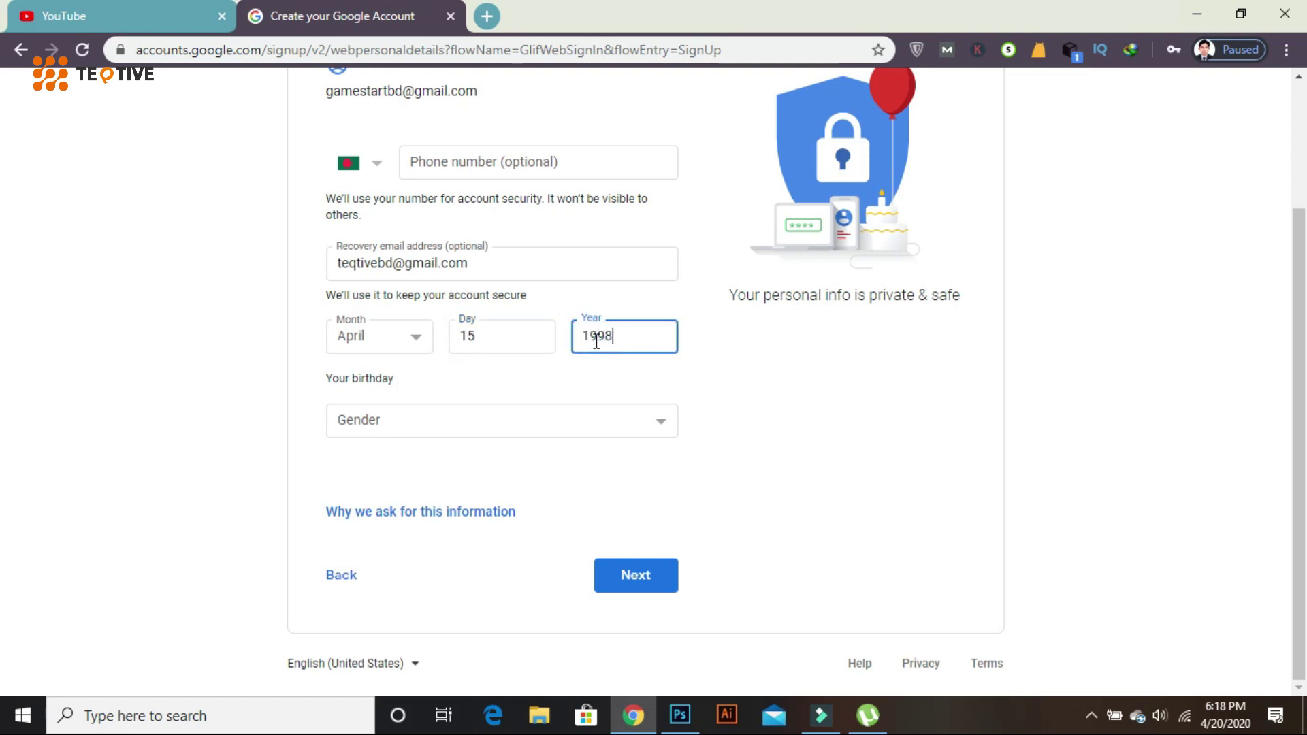
pyautogui.click(491, 412)
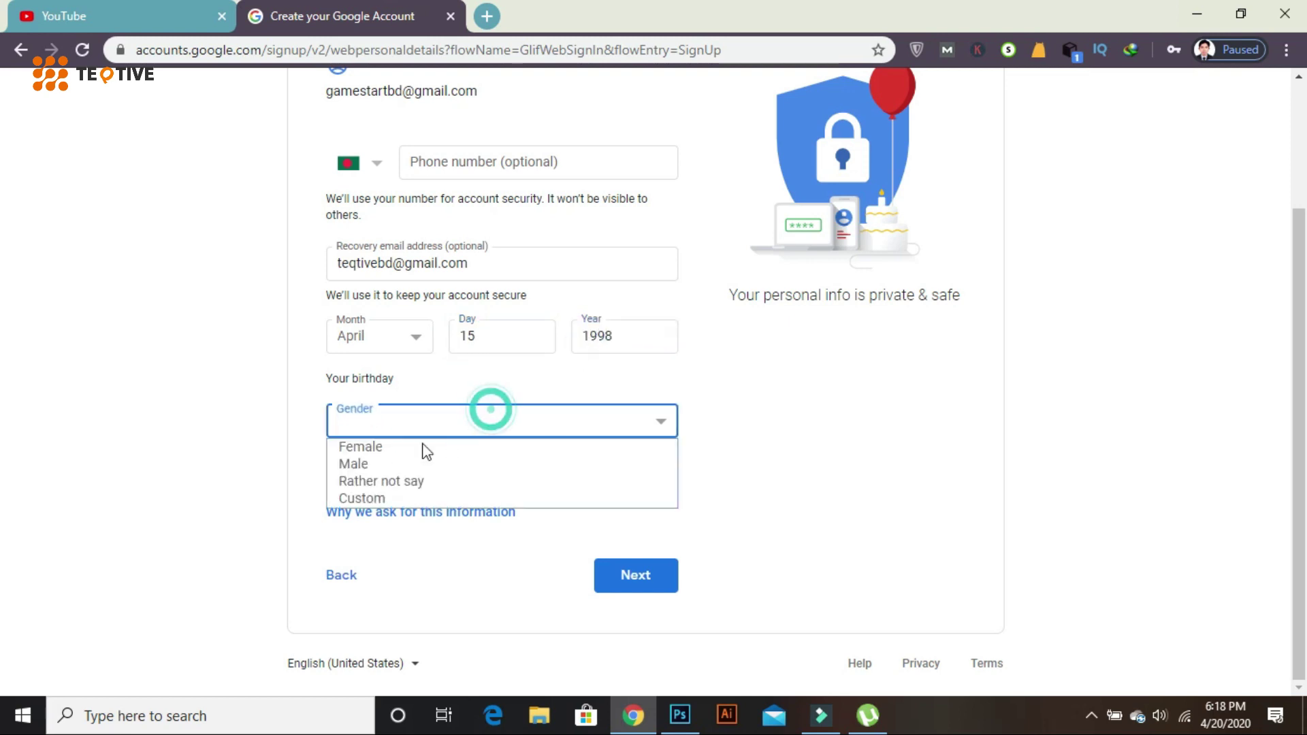
pyautogui.click(345, 462)
pyautogui.click(632, 580)
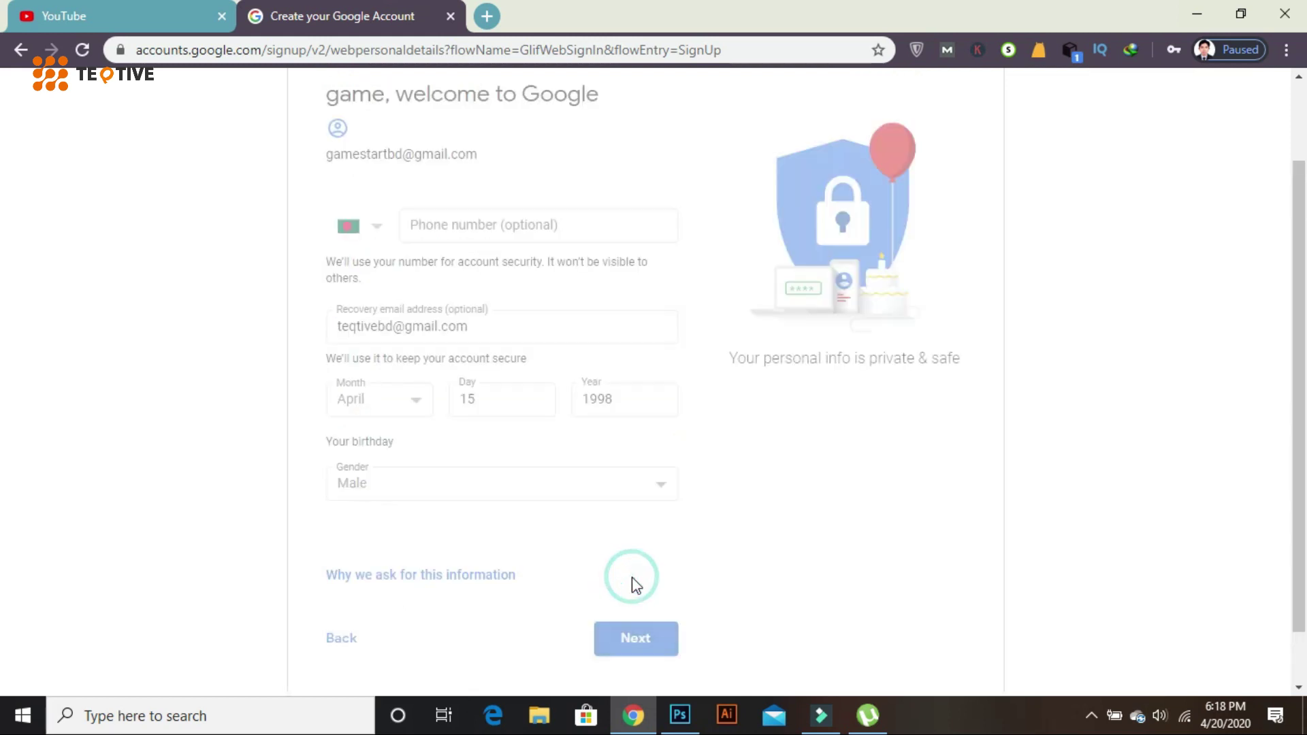
pyautogui.scroll(-12, 633, 584)
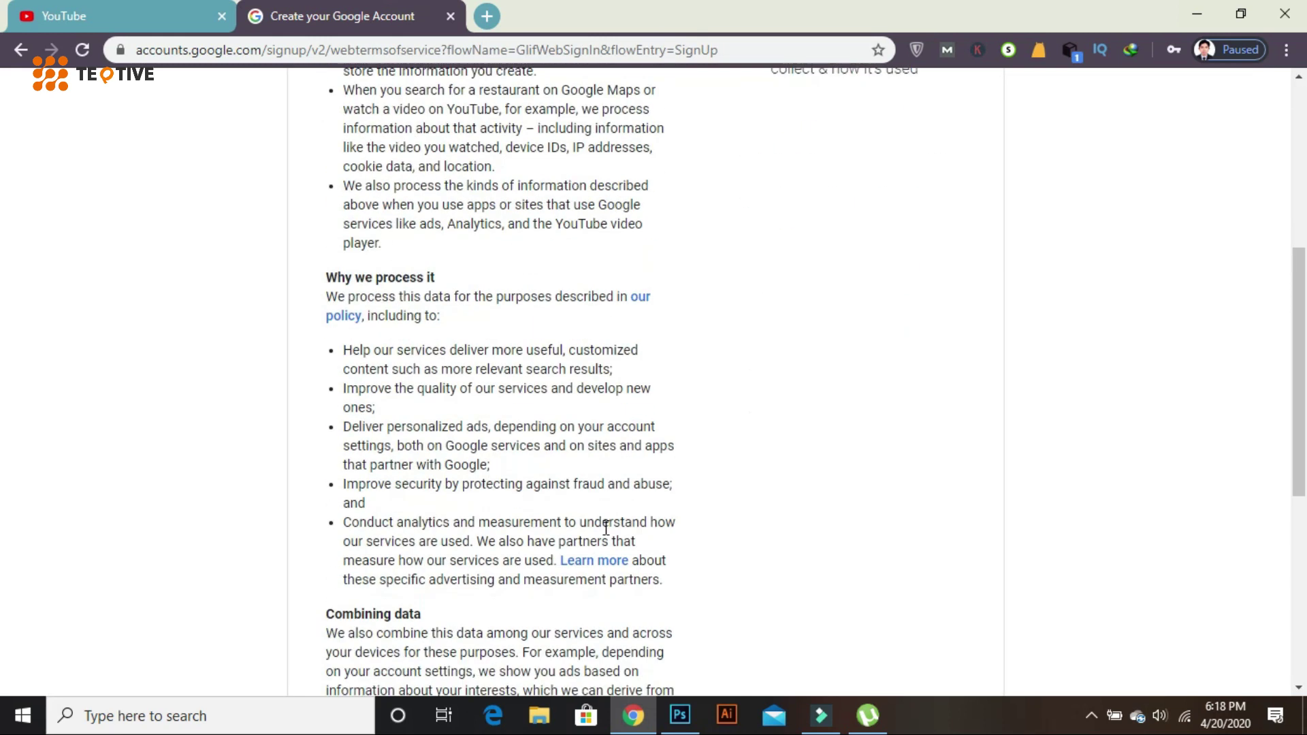
# - Accept Google's privacy terms and close the old YouTube tab
pyautogui.click(648, 576)
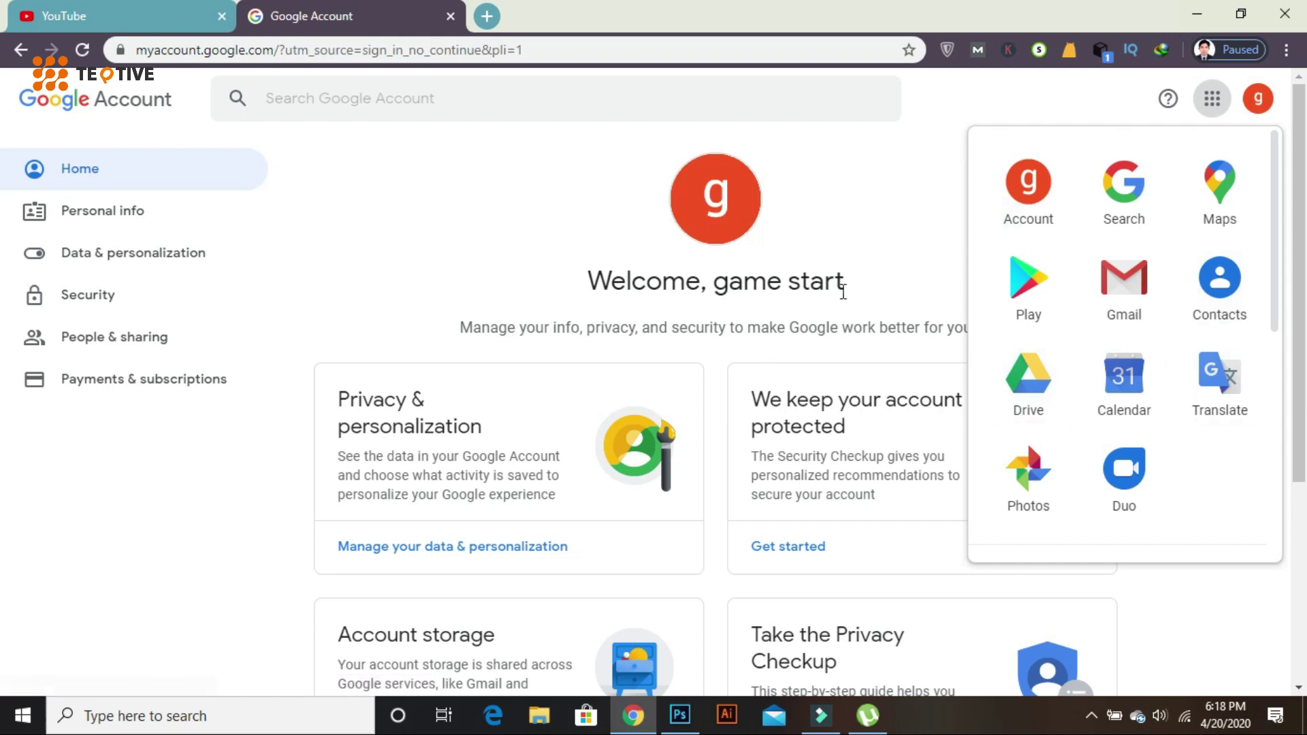
pyautogui.click(221, 16)
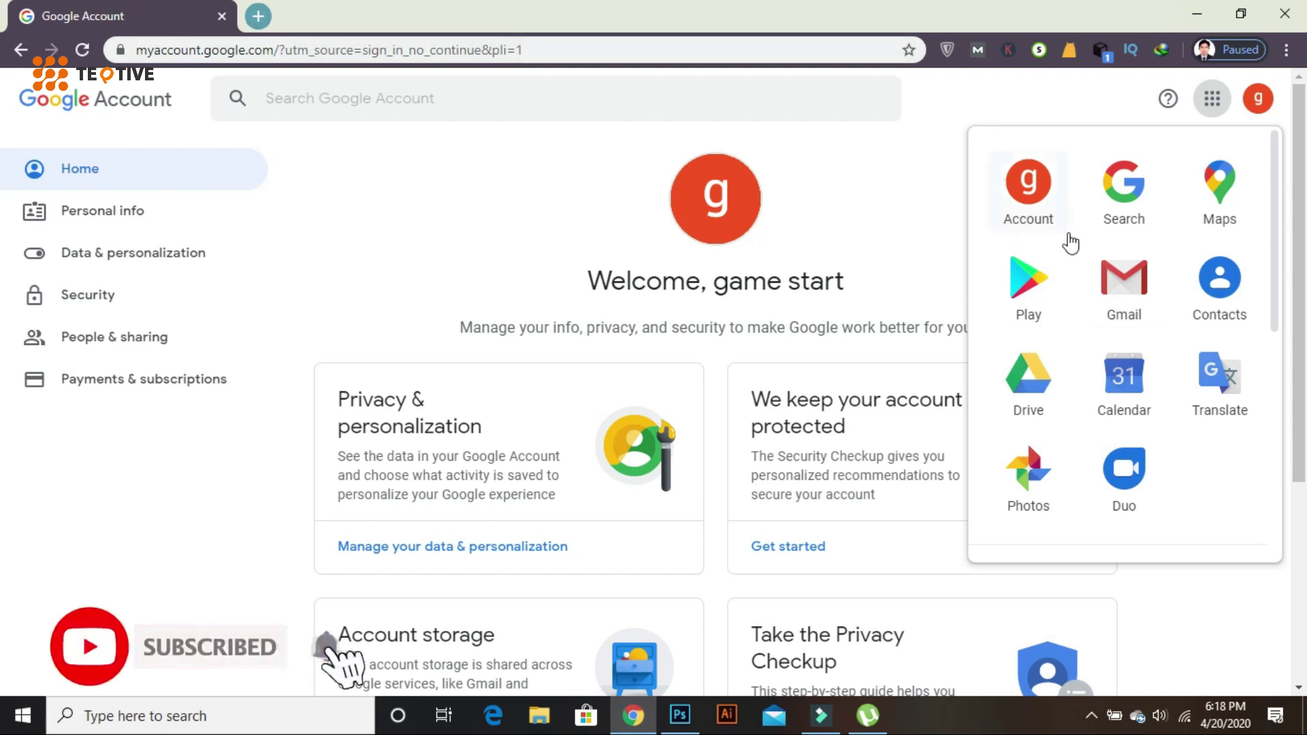
# - Open Gmail from the apps grid and finish its welcome introduction
pyautogui.click(1130, 298)
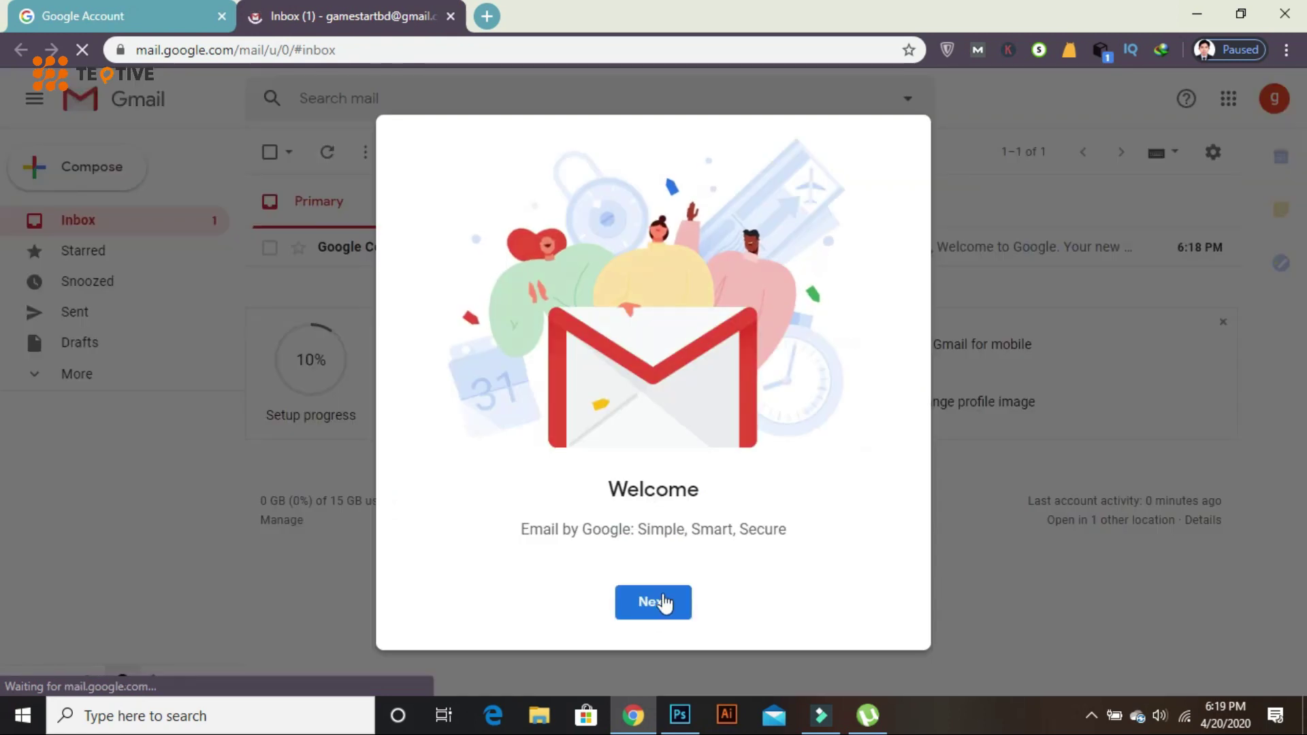
pyautogui.click(664, 603)
pyautogui.click(655, 603)
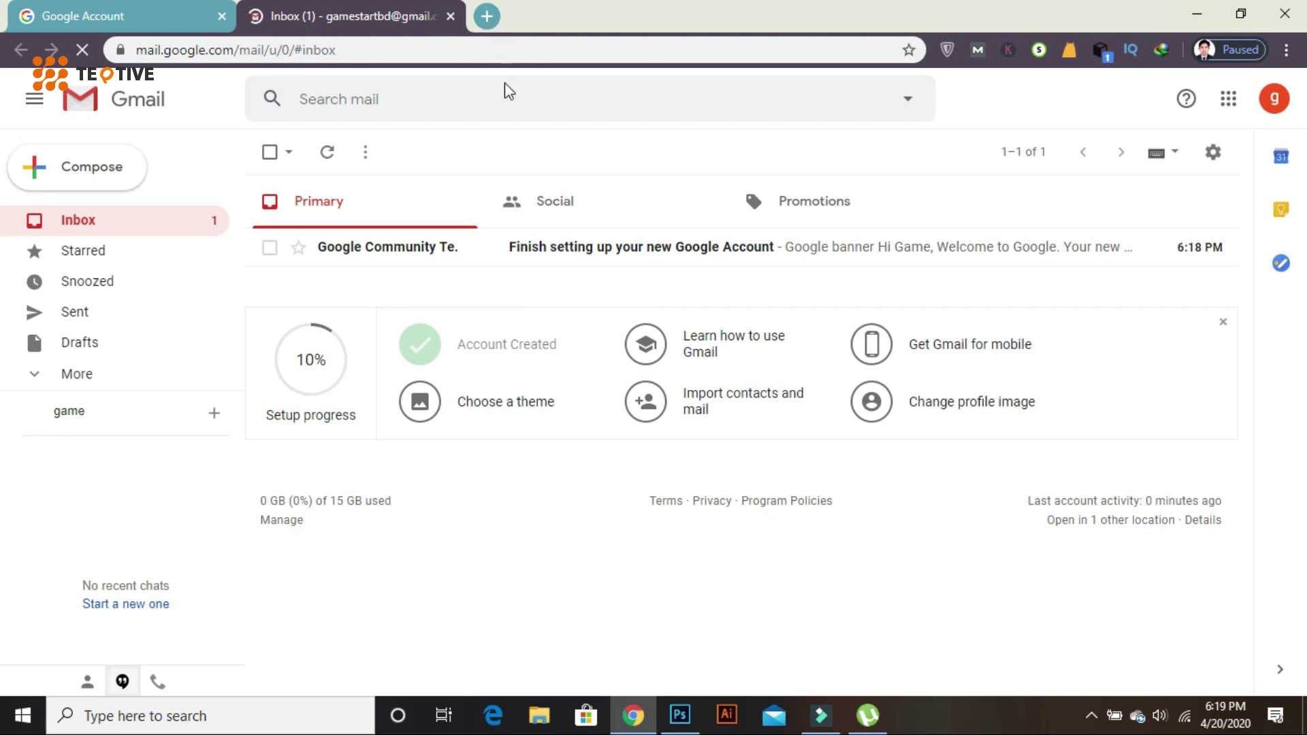
# - Open youtube.com in a new tab, sign in as game start, and choose to create a channel
pyautogui.click(486, 16)
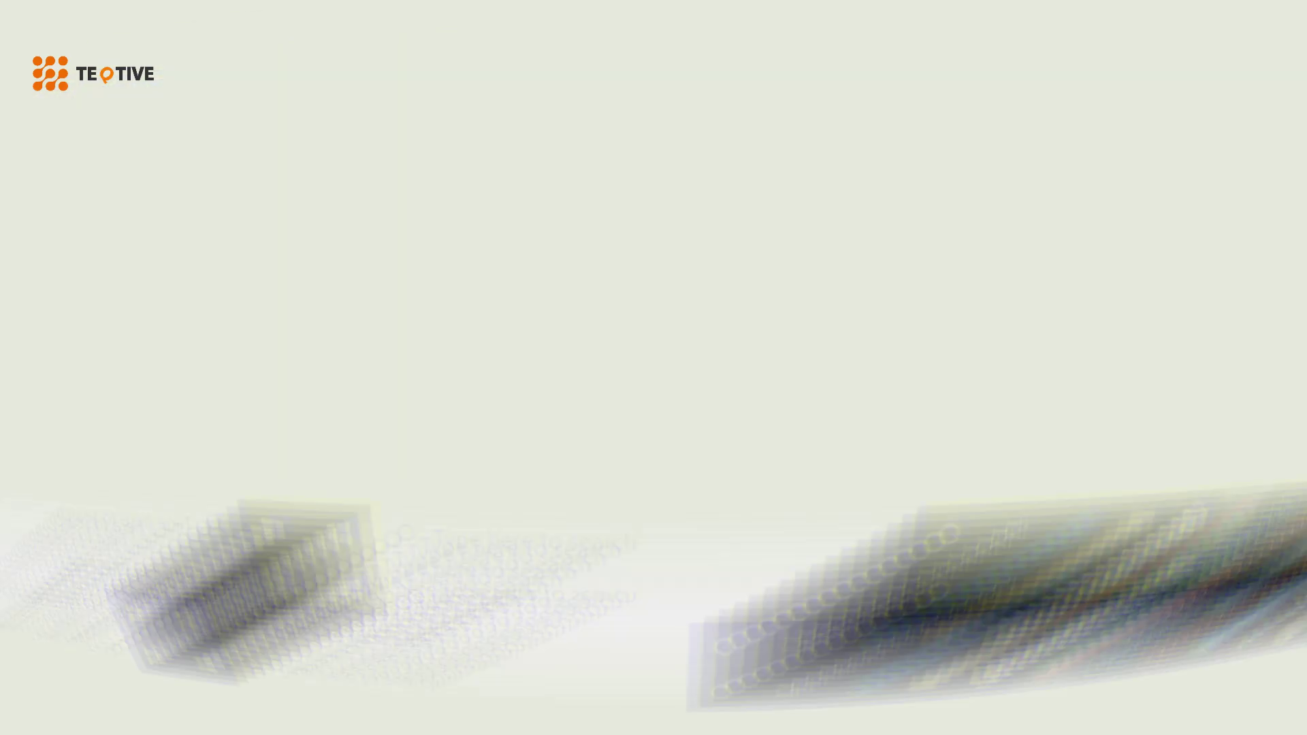
pyautogui.write('youtube.com')
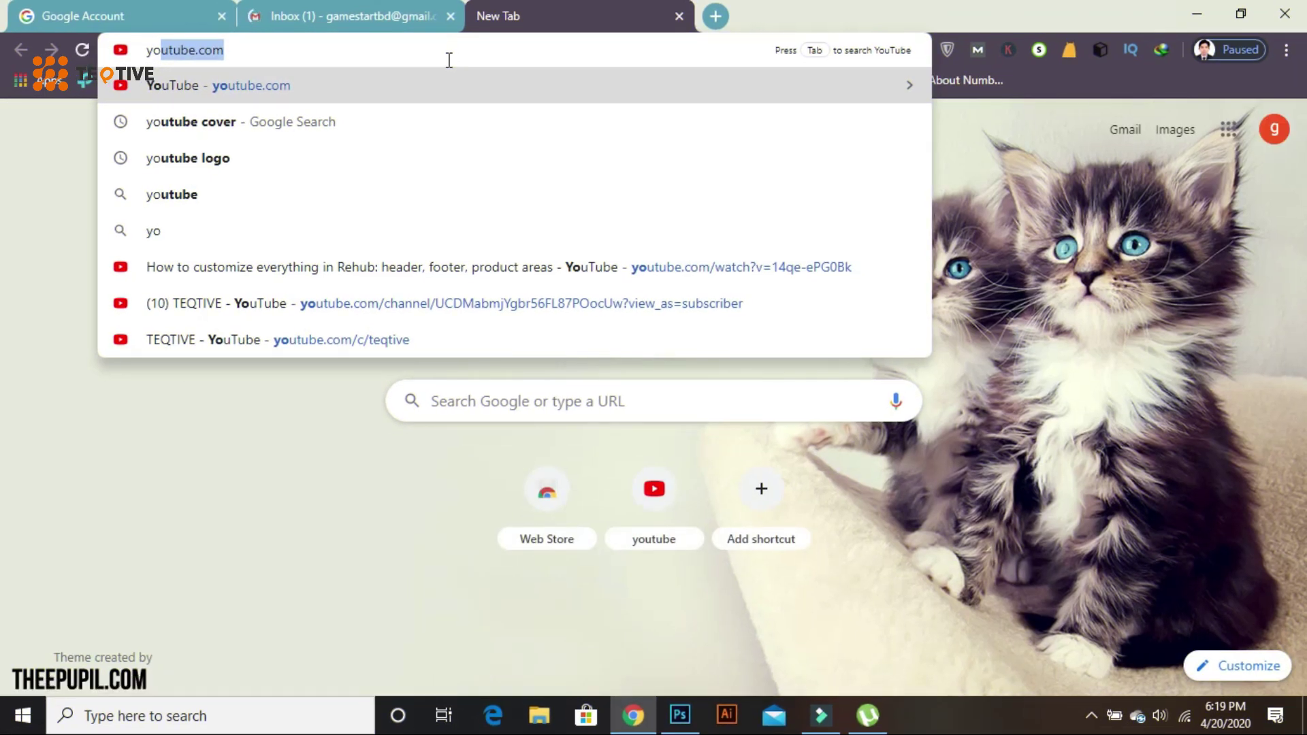
pyautogui.press('Return')
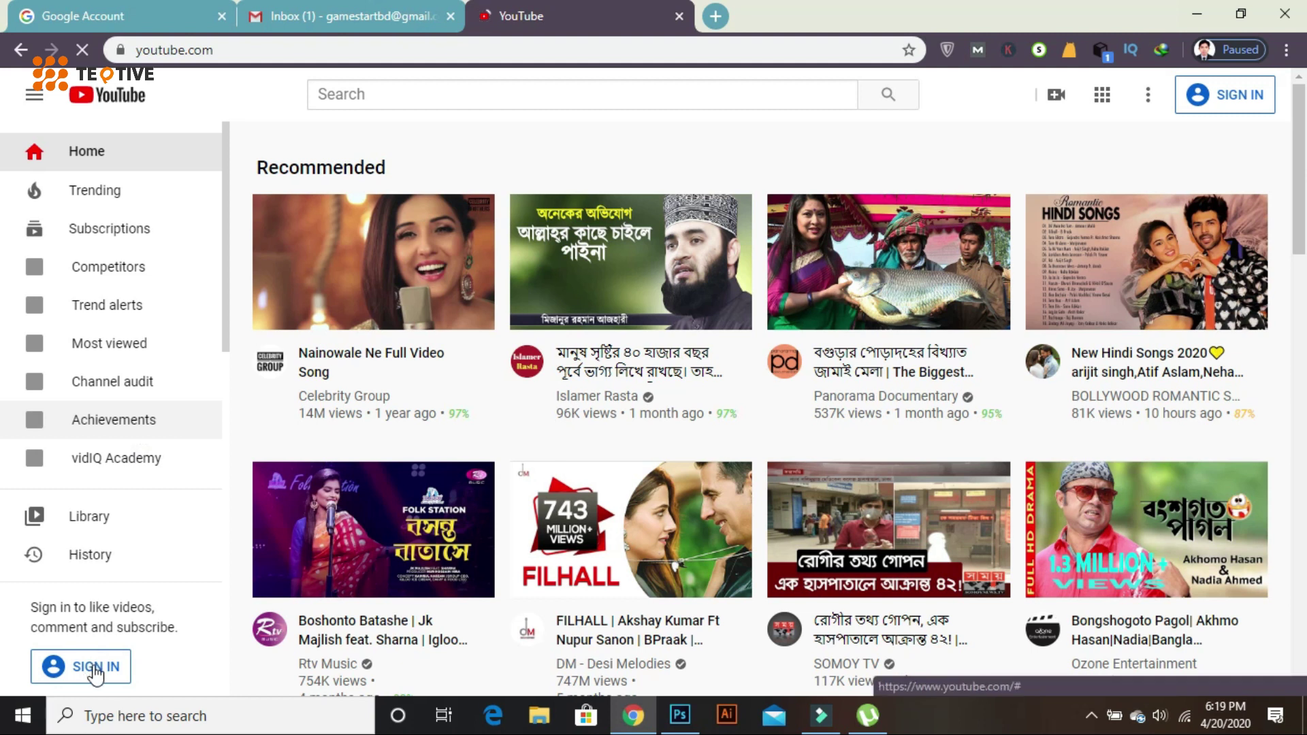
pyautogui.click(1223, 103)
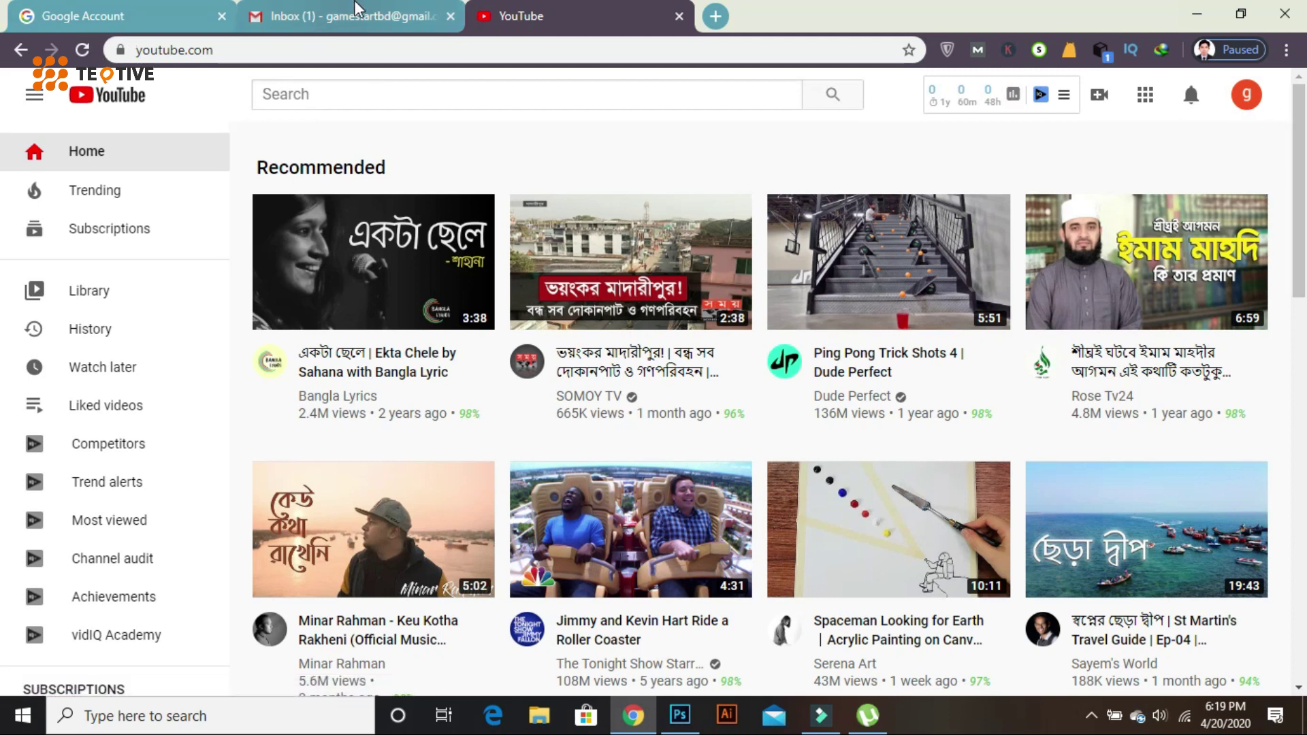
pyautogui.click(357, 9)
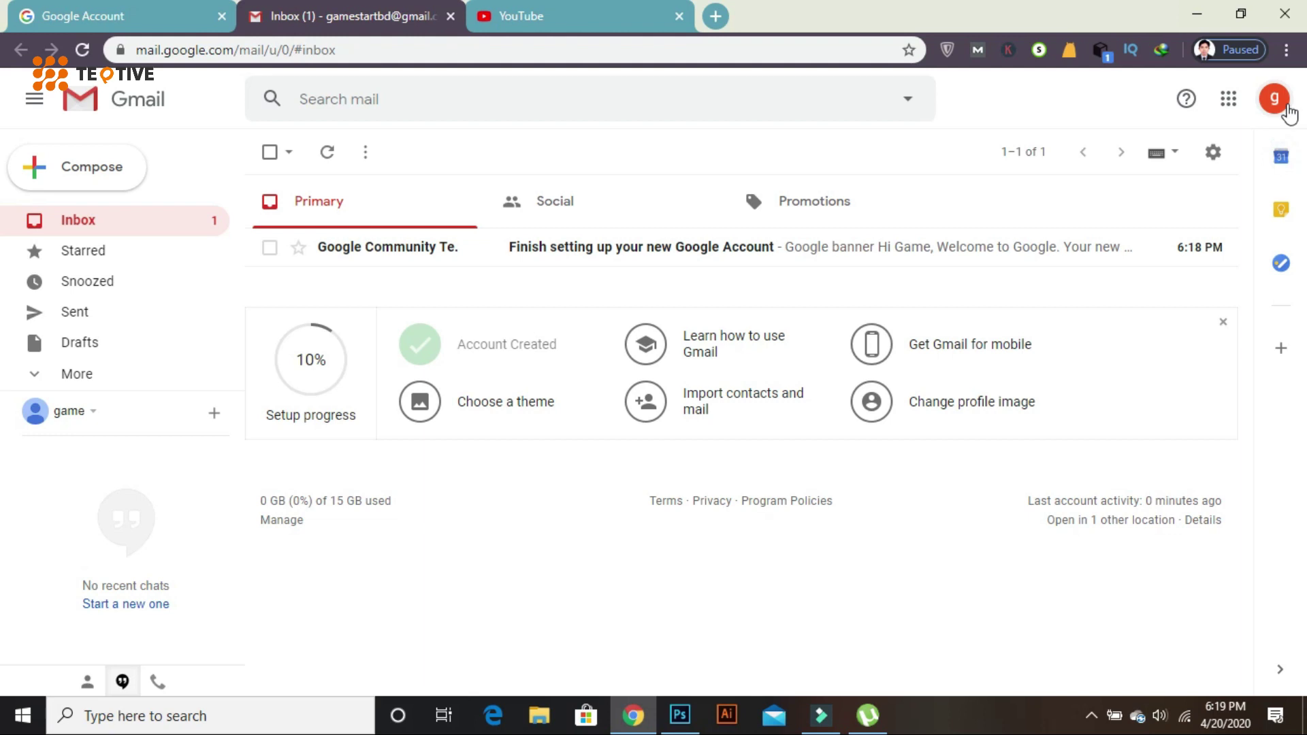
pyautogui.click(563, 10)
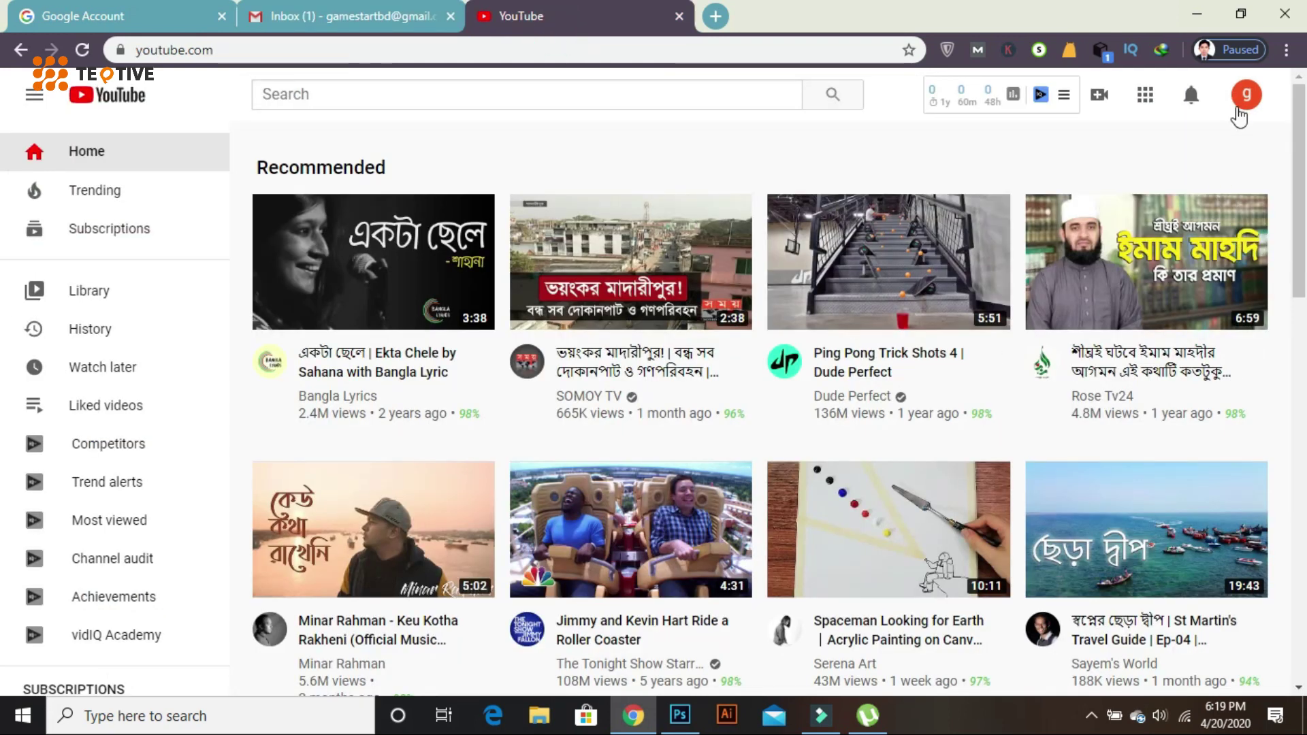
pyautogui.click(1244, 96)
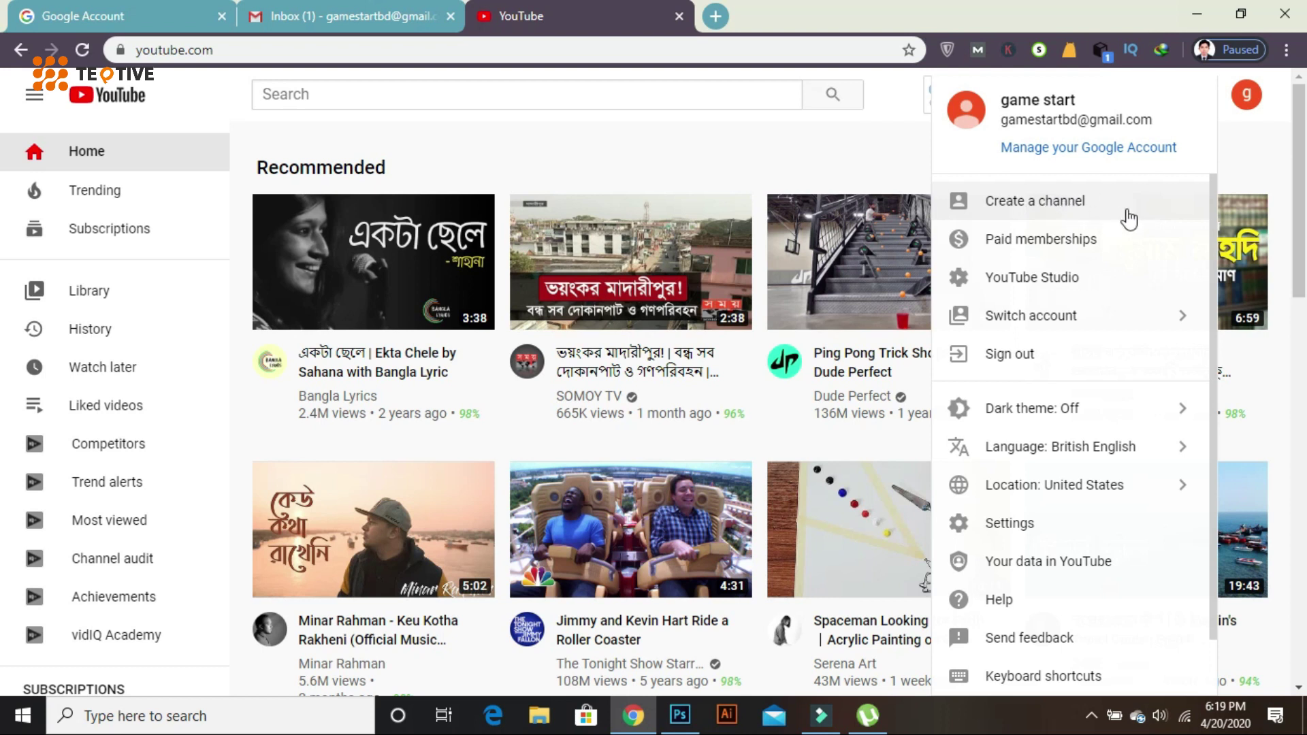
pyautogui.click(1063, 215)
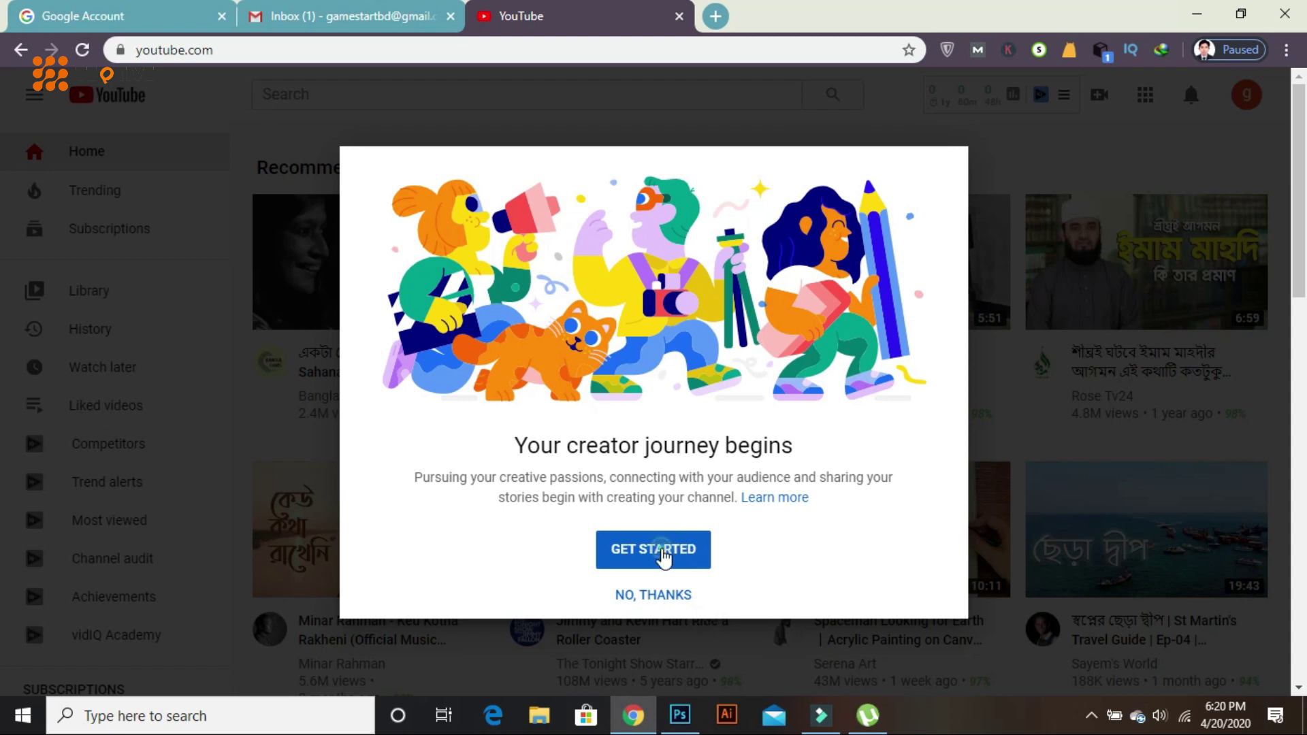
# - Create the 'game start' channel using the account's own name
pyautogui.click(663, 554)
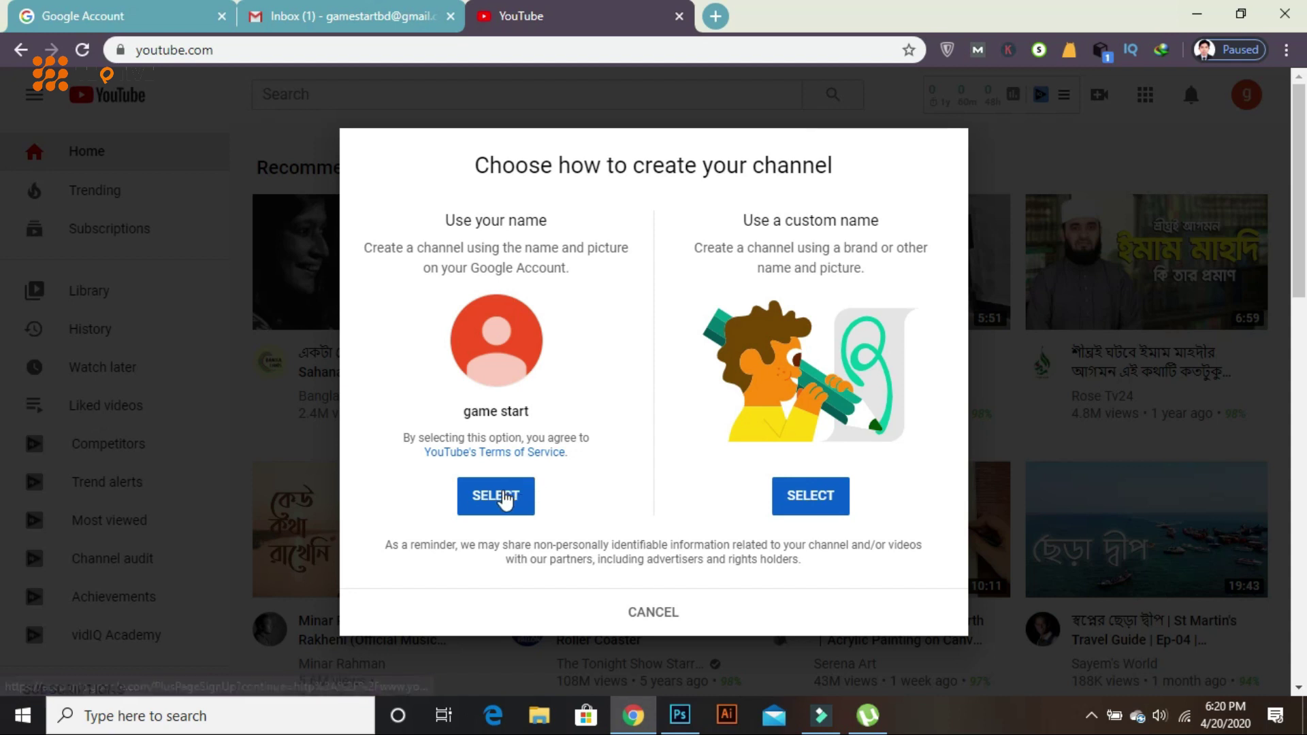
pyautogui.click(505, 497)
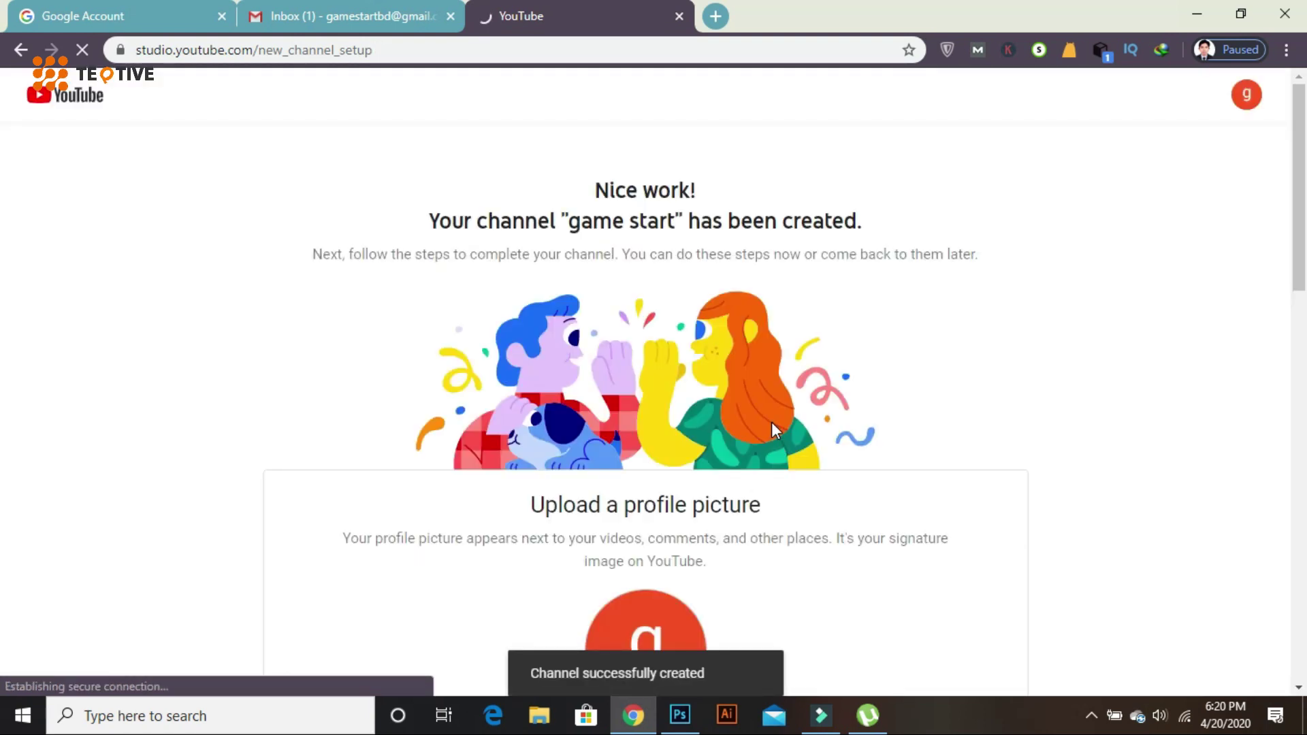
pyautogui.scroll(-4, 770, 422)
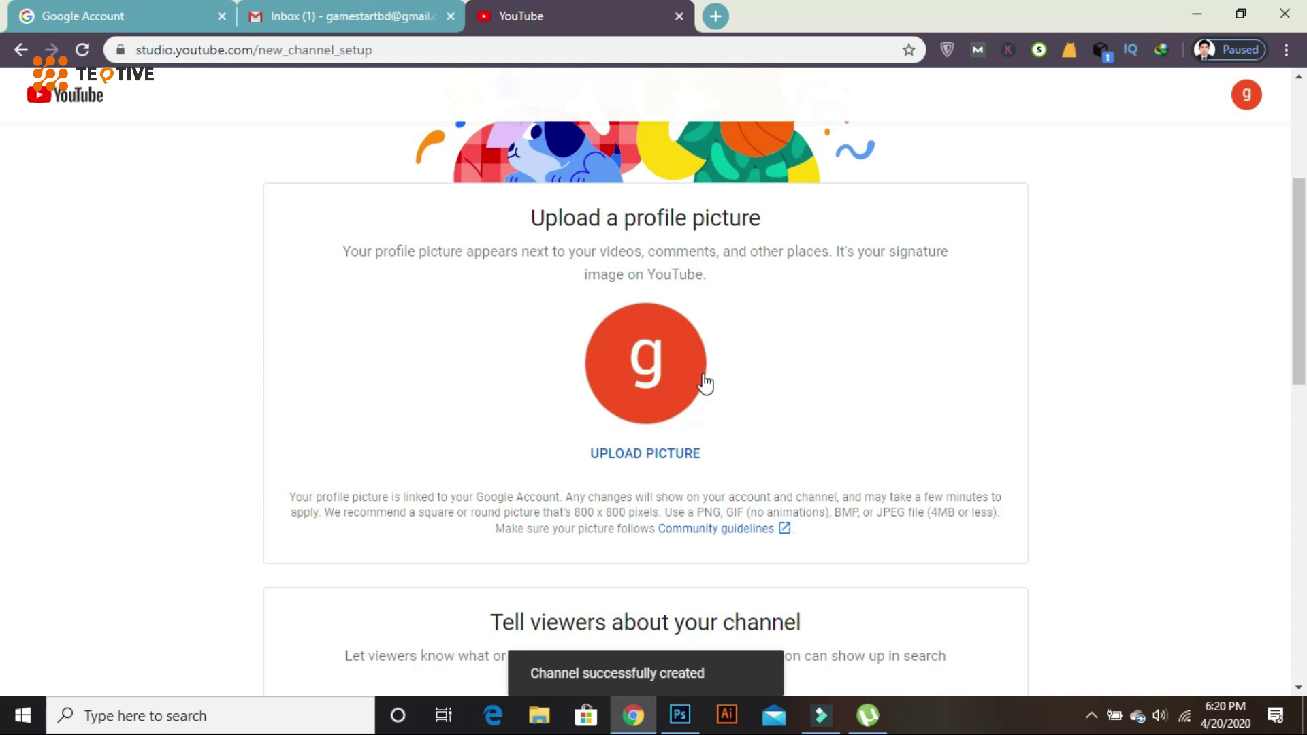
pyautogui.scroll(-5, 834, 411)
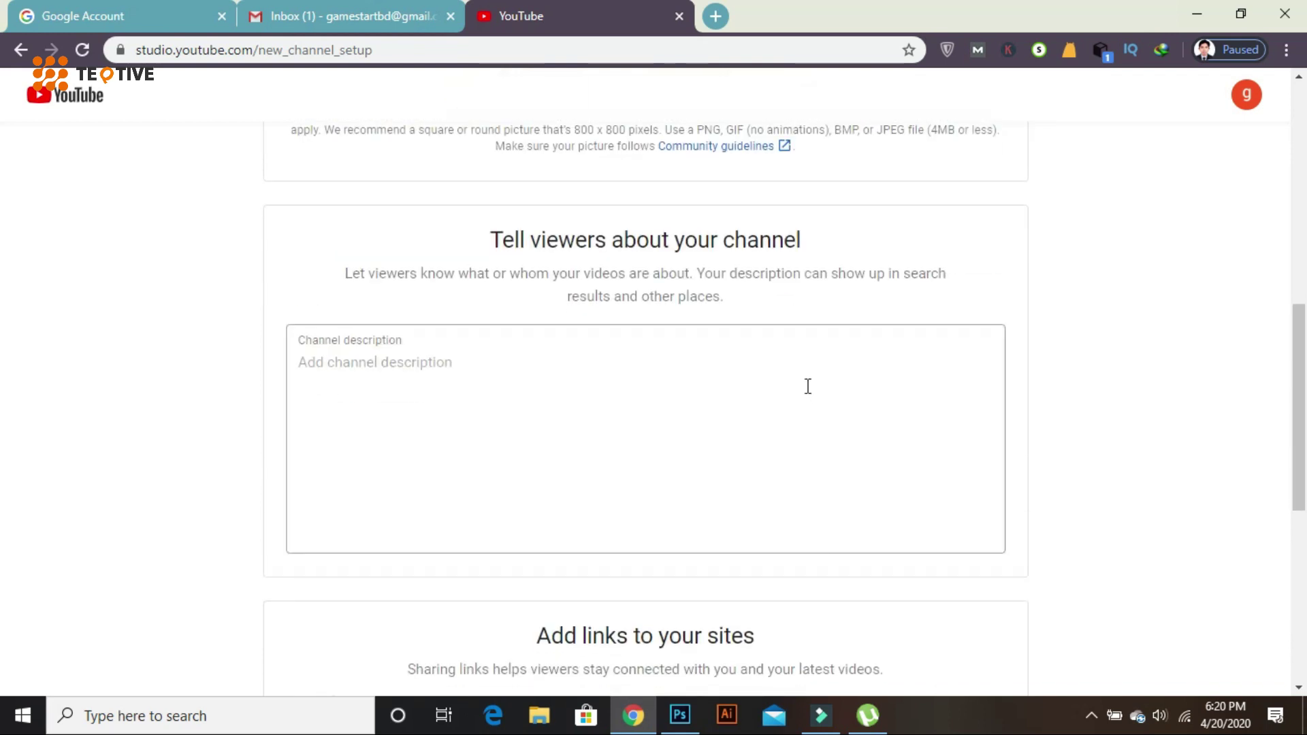
pyautogui.click(424, 379)
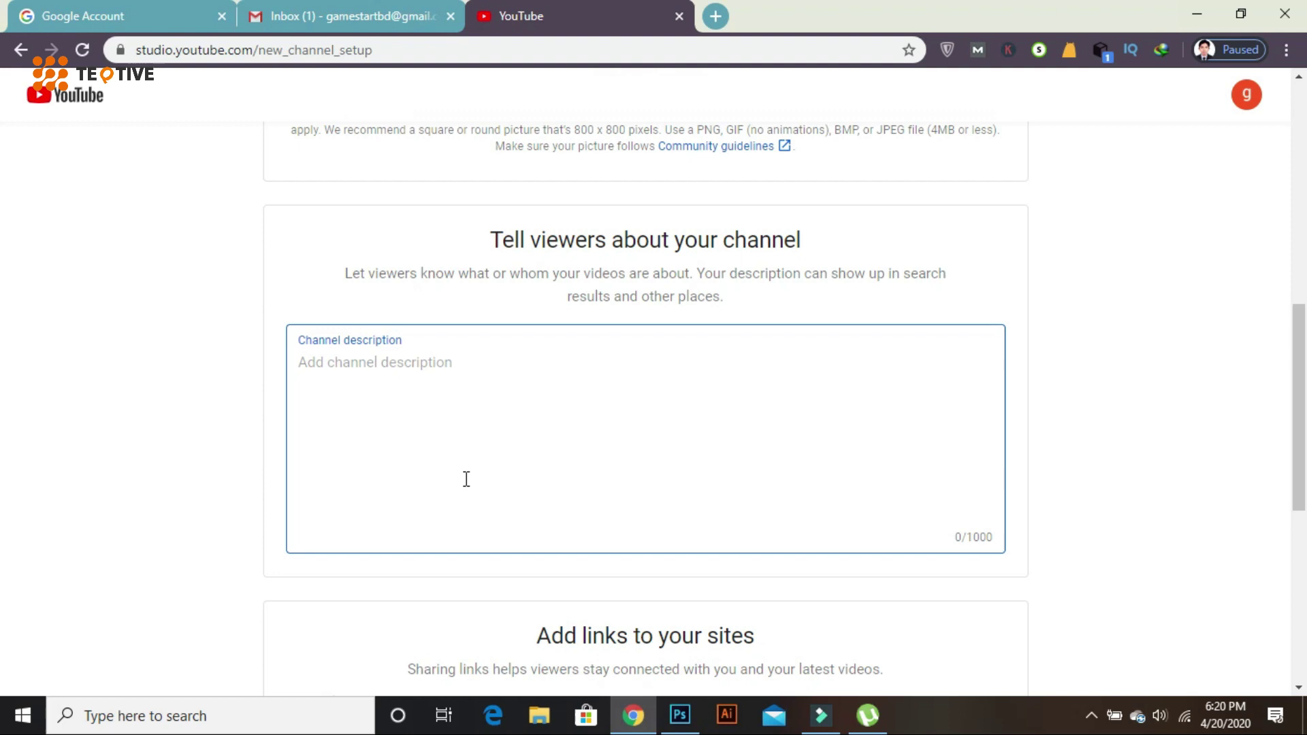
pyautogui.scroll(3, 476, 490)
pyautogui.scroll(3, 680, 469)
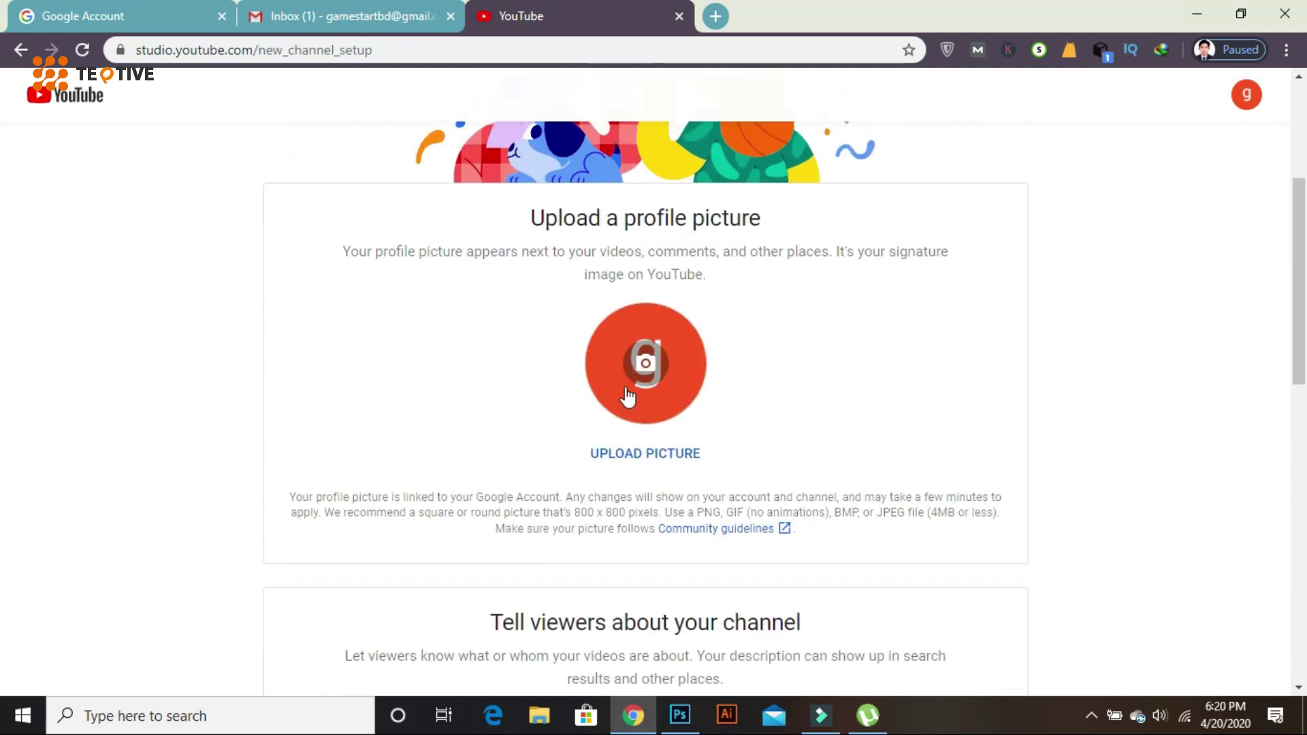
pyautogui.scroll(4, 694, 446)
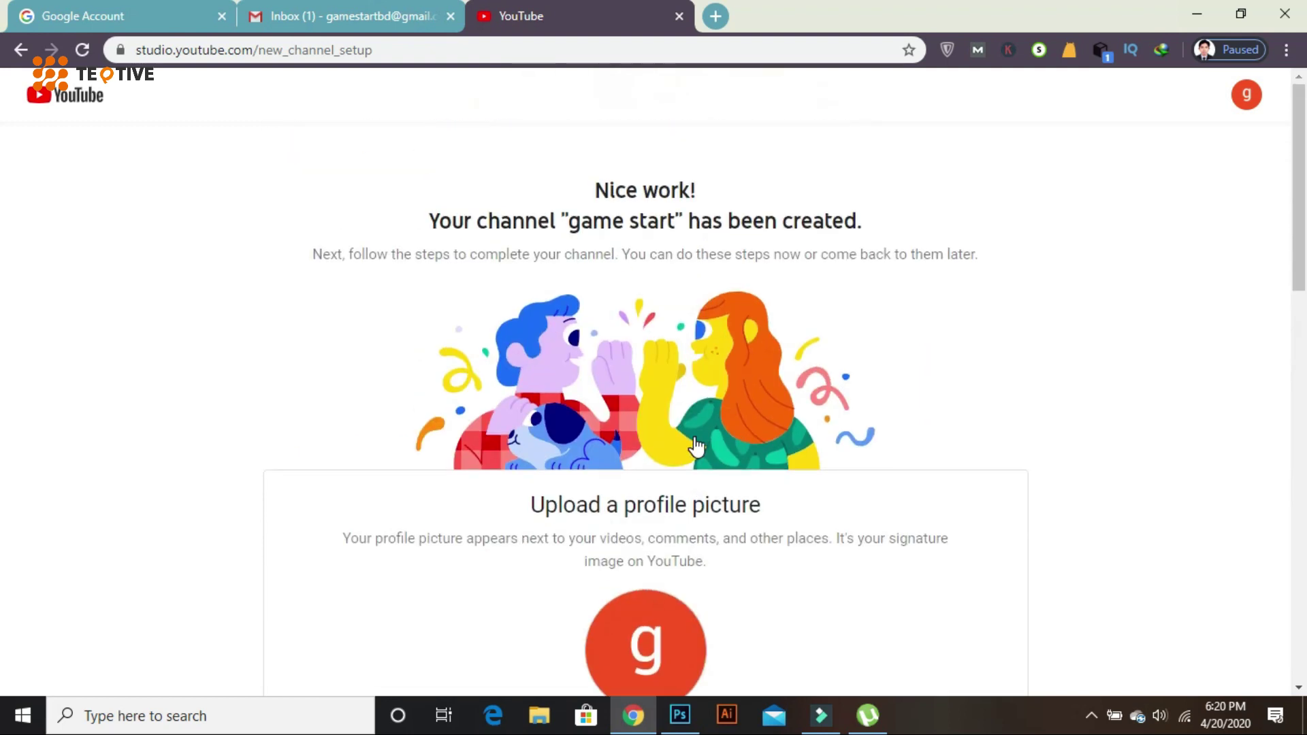
pyautogui.scroll(-12, 695, 444)
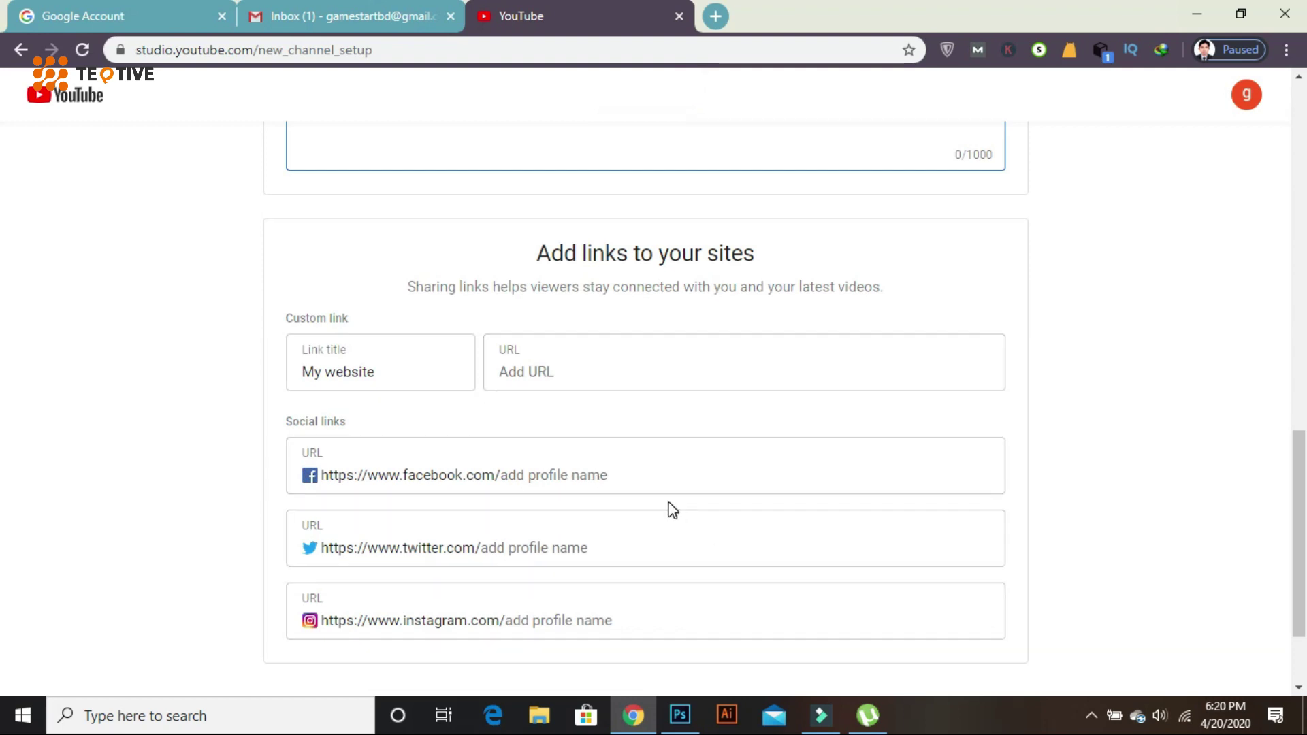
pyautogui.scroll(-2, 626, 490)
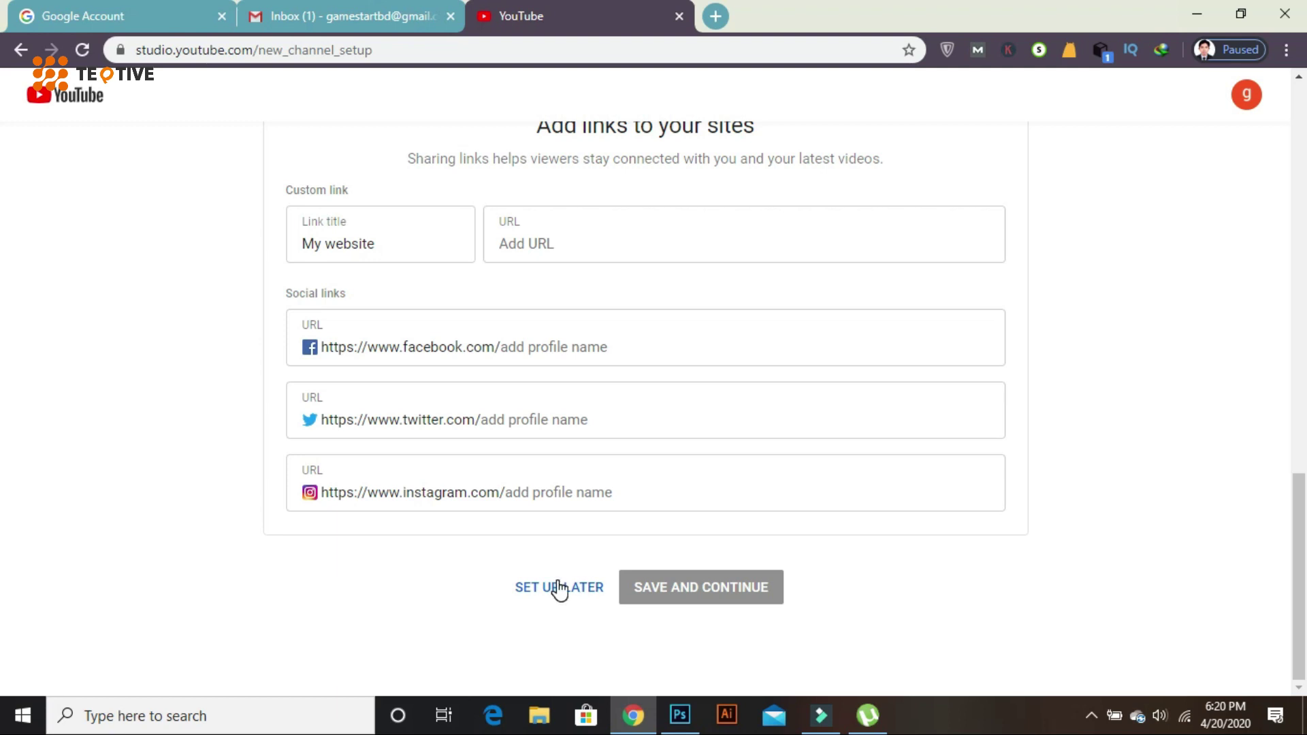
pyautogui.click(592, 593)
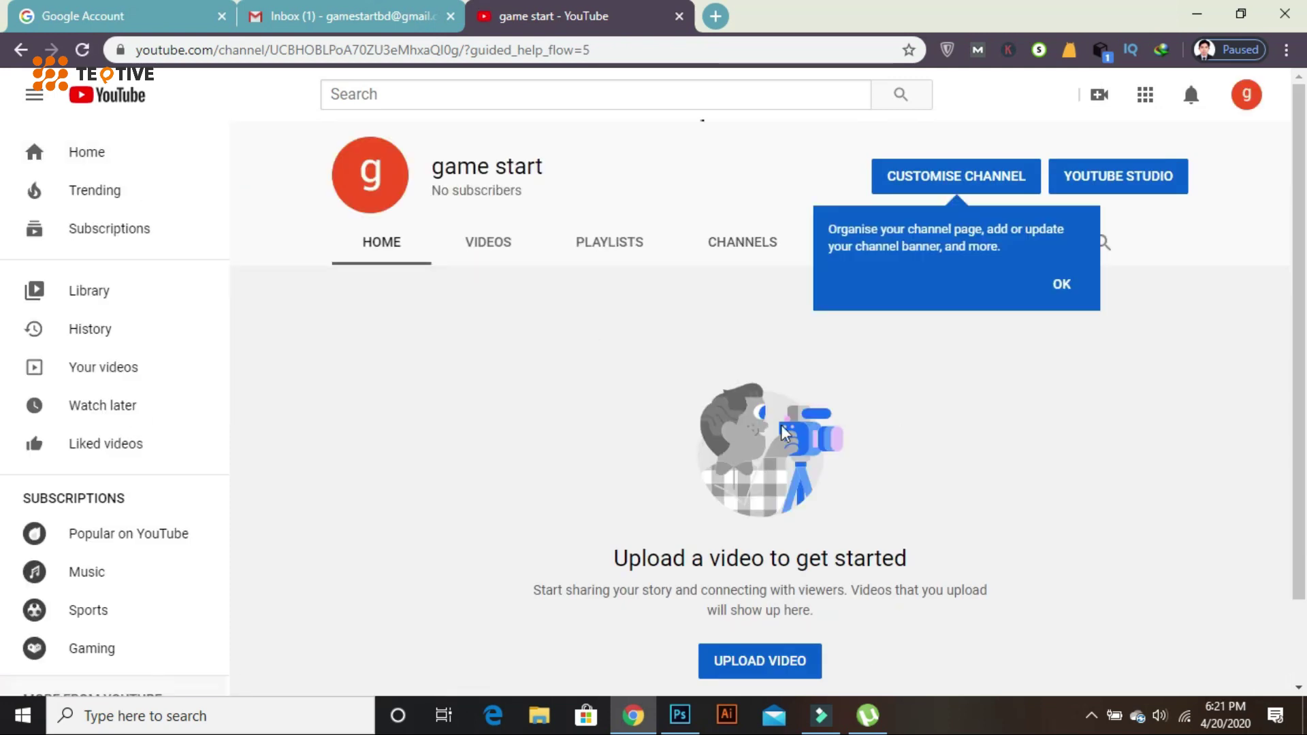
# - Dismiss the help tip and open the game start channel for customising
pyautogui.click(1055, 286)
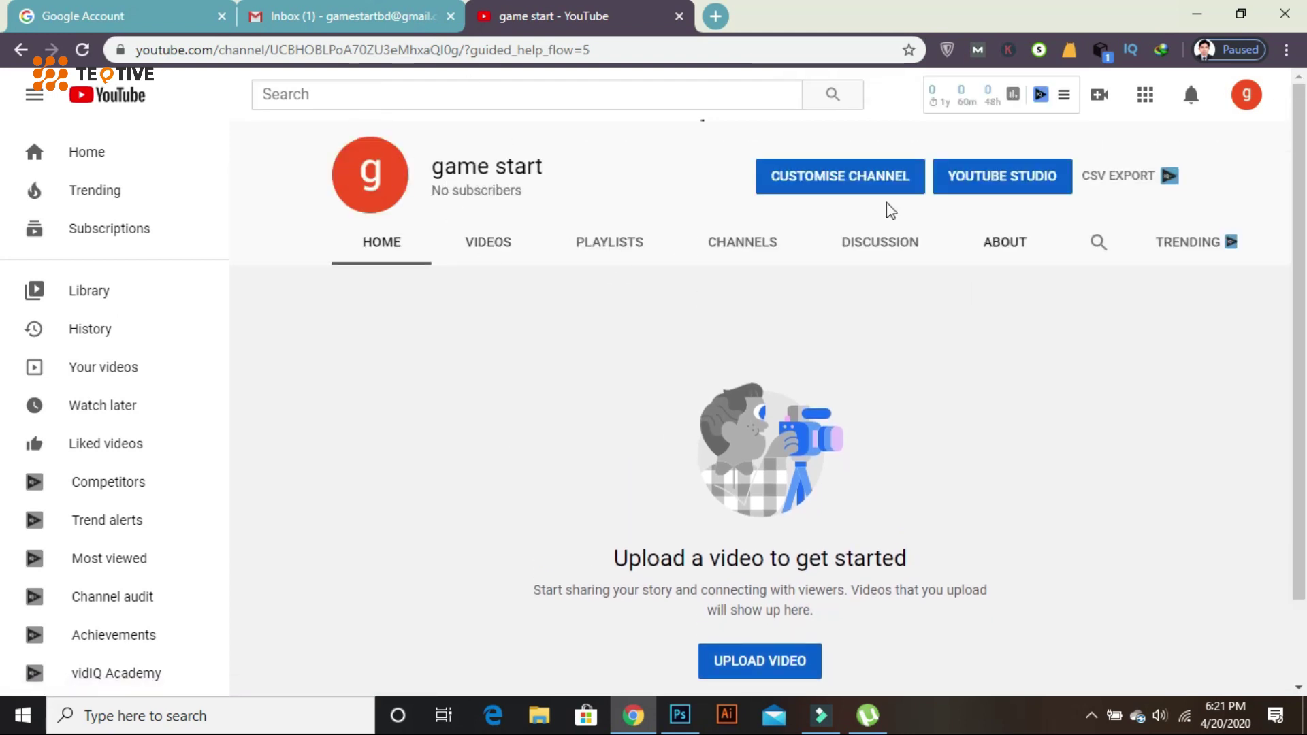
pyautogui.click(882, 178)
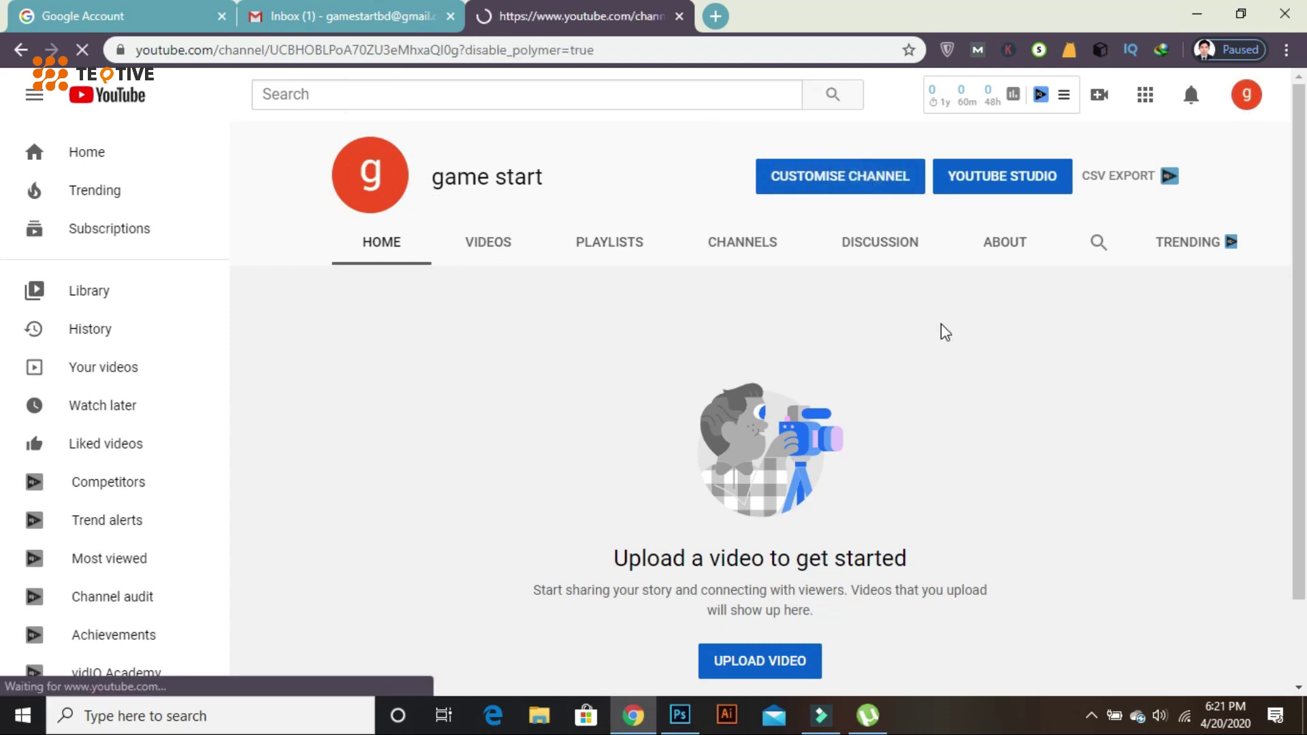
pyautogui.scroll(-1, 847, 422)
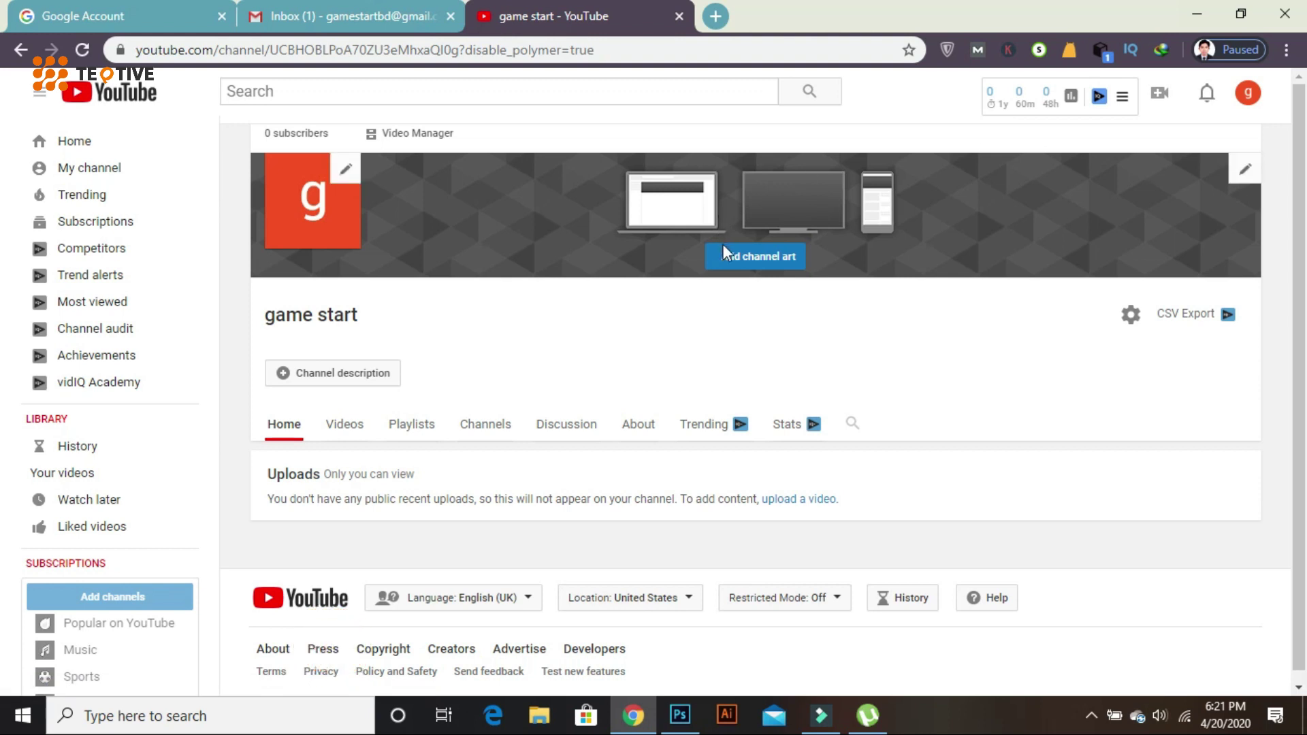
# - Upload YouTube_Banner_Armed_Forces.jpg from the Desktop as the channel's banner art
pyautogui.click(771, 263)
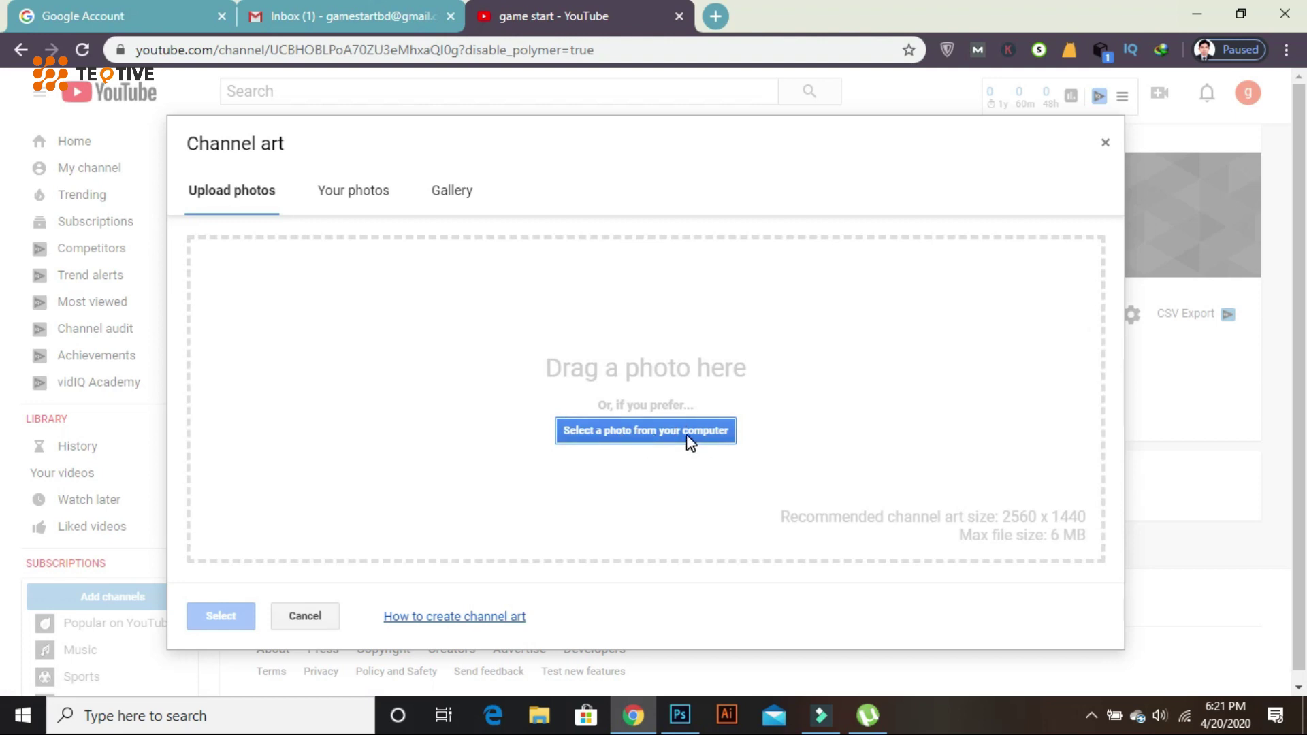
pyautogui.click(664, 428)
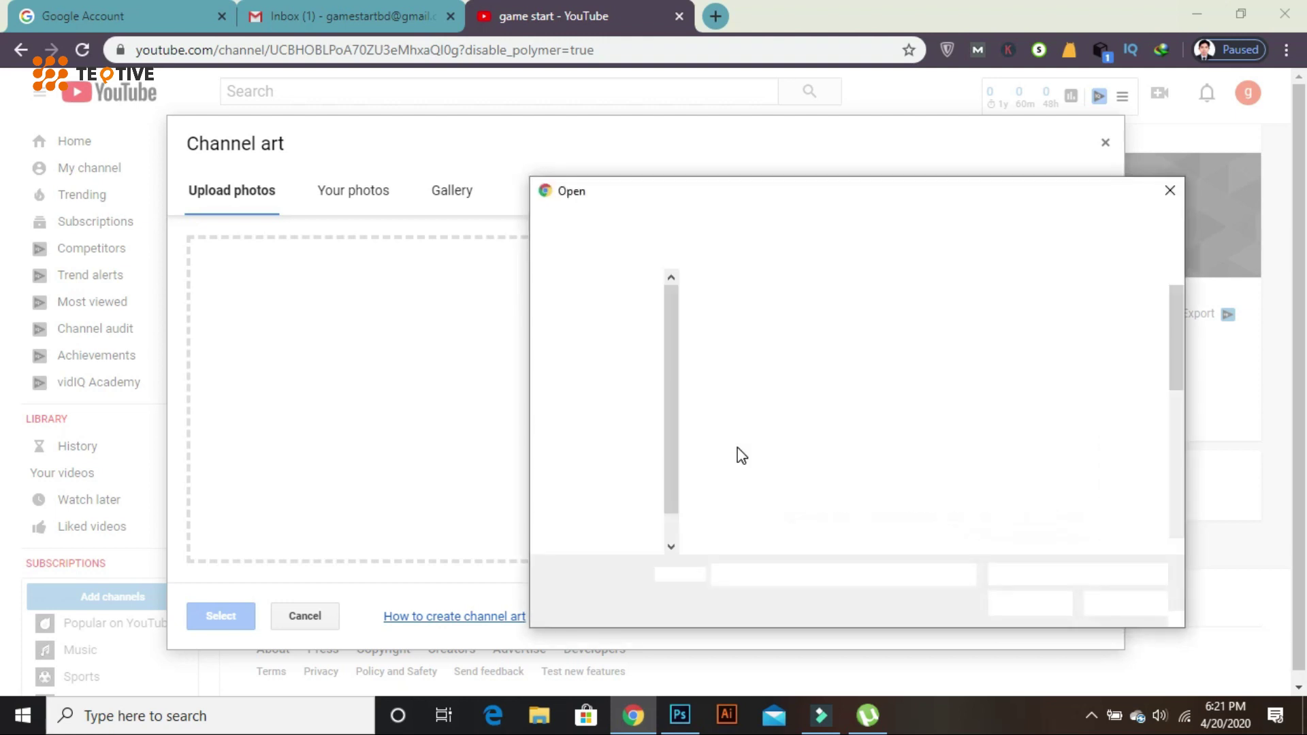
pyautogui.click(601, 320)
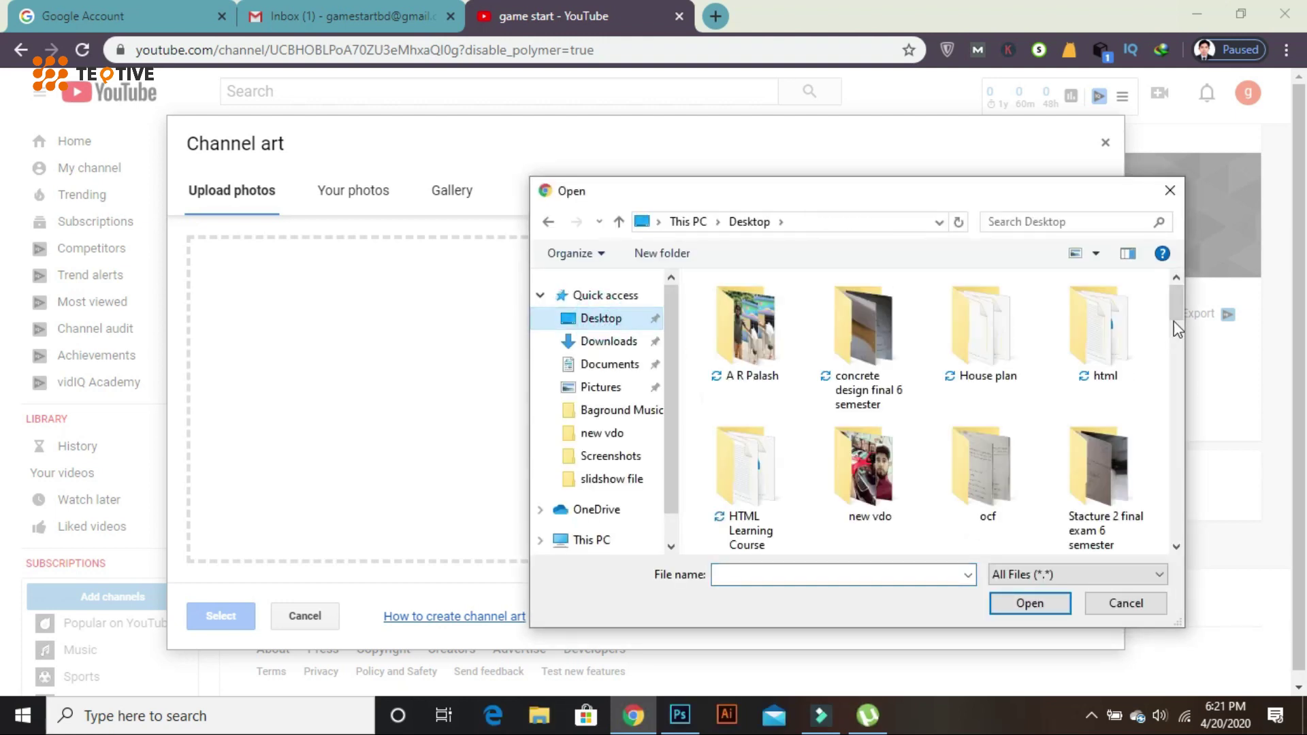
pyautogui.moveTo(1177, 317); pyautogui.dragTo(1177, 535)
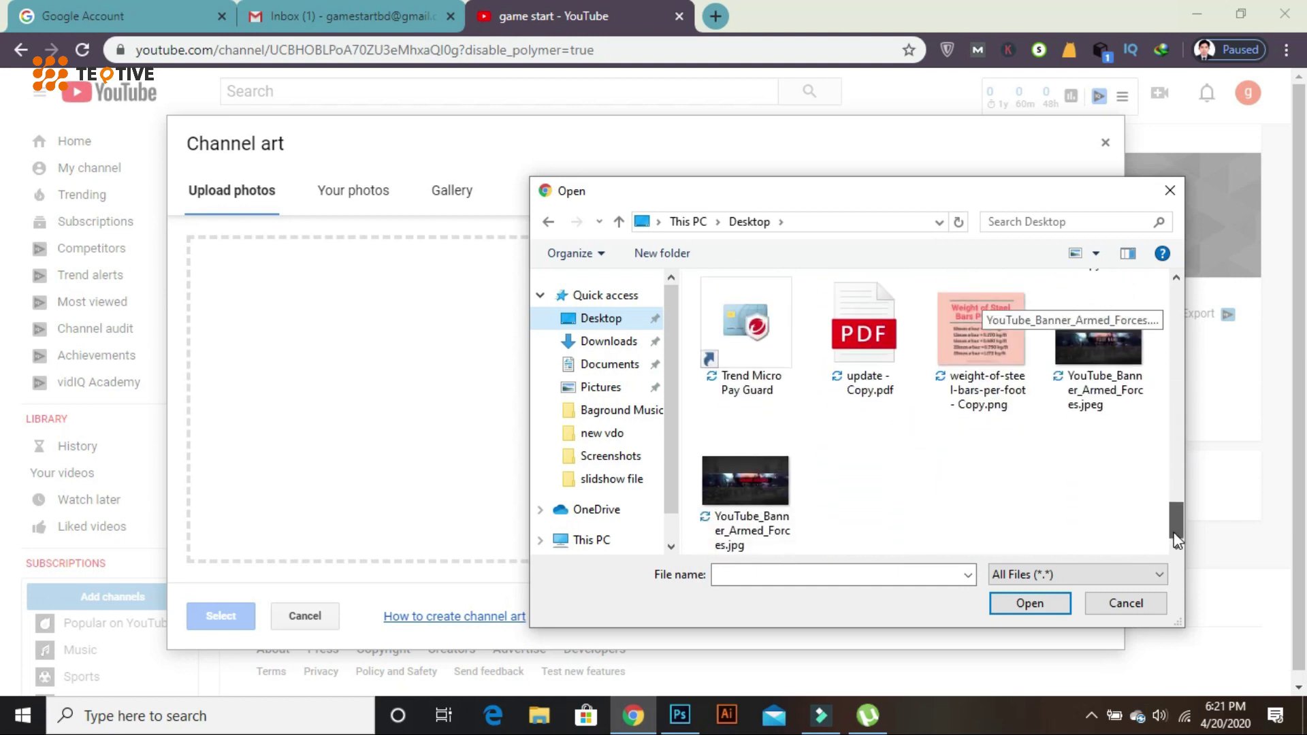
pyautogui.click(731, 477)
pyautogui.click(1029, 602)
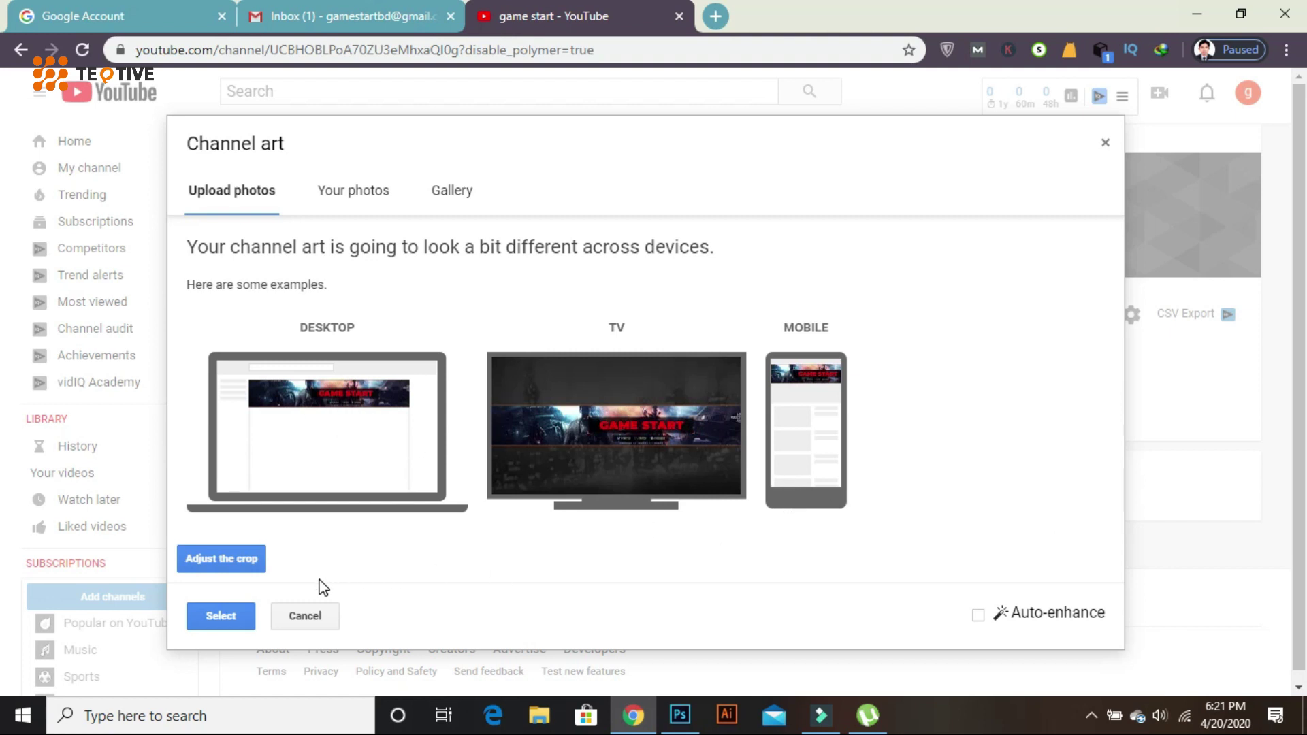
pyautogui.click(221, 616)
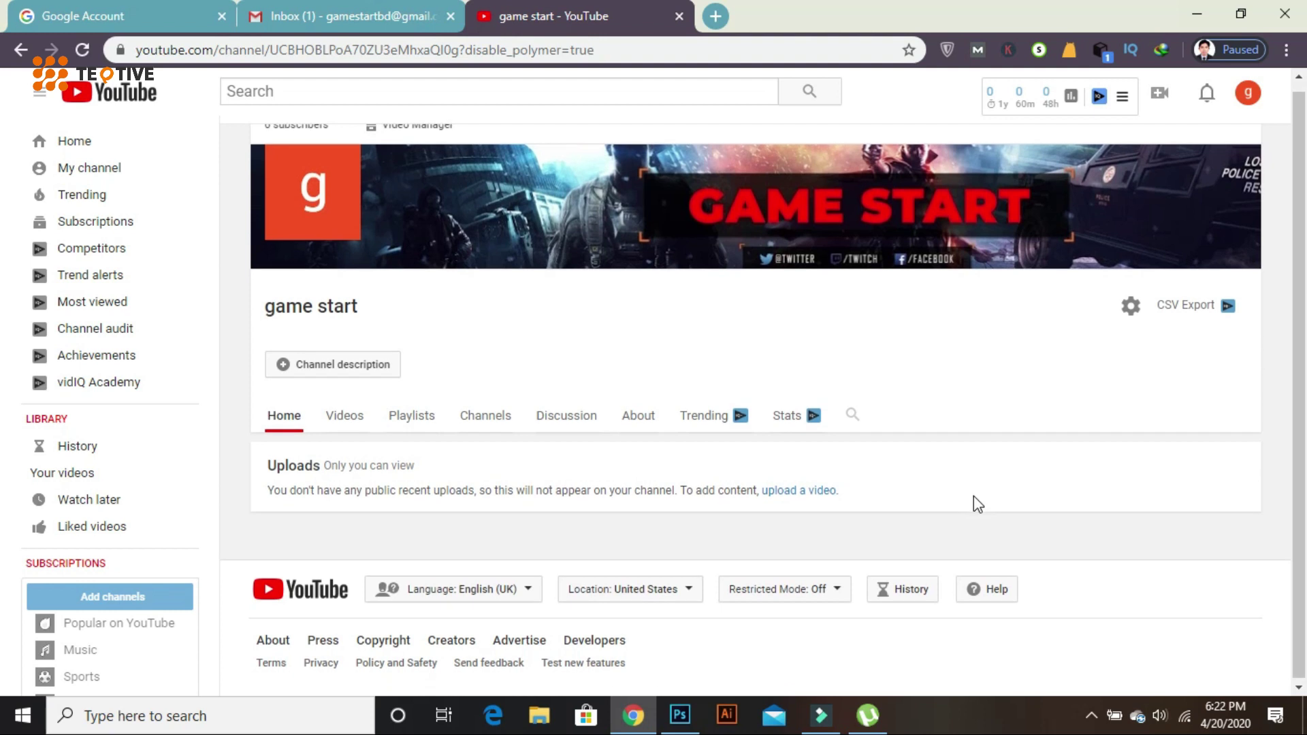
# - Open the game start channel's Videos tab, which shows no videos yet
pyautogui.moveTo(390, 239)
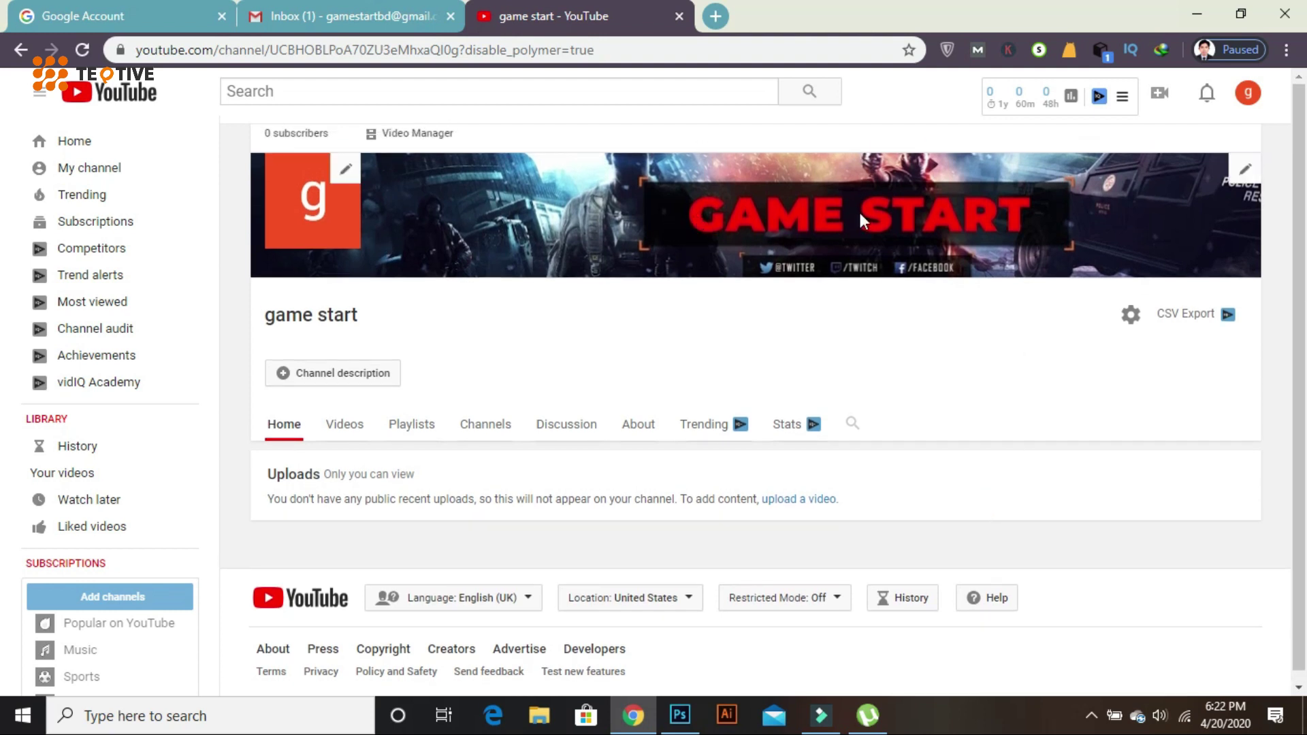
pyautogui.scroll(-1, 744, 423)
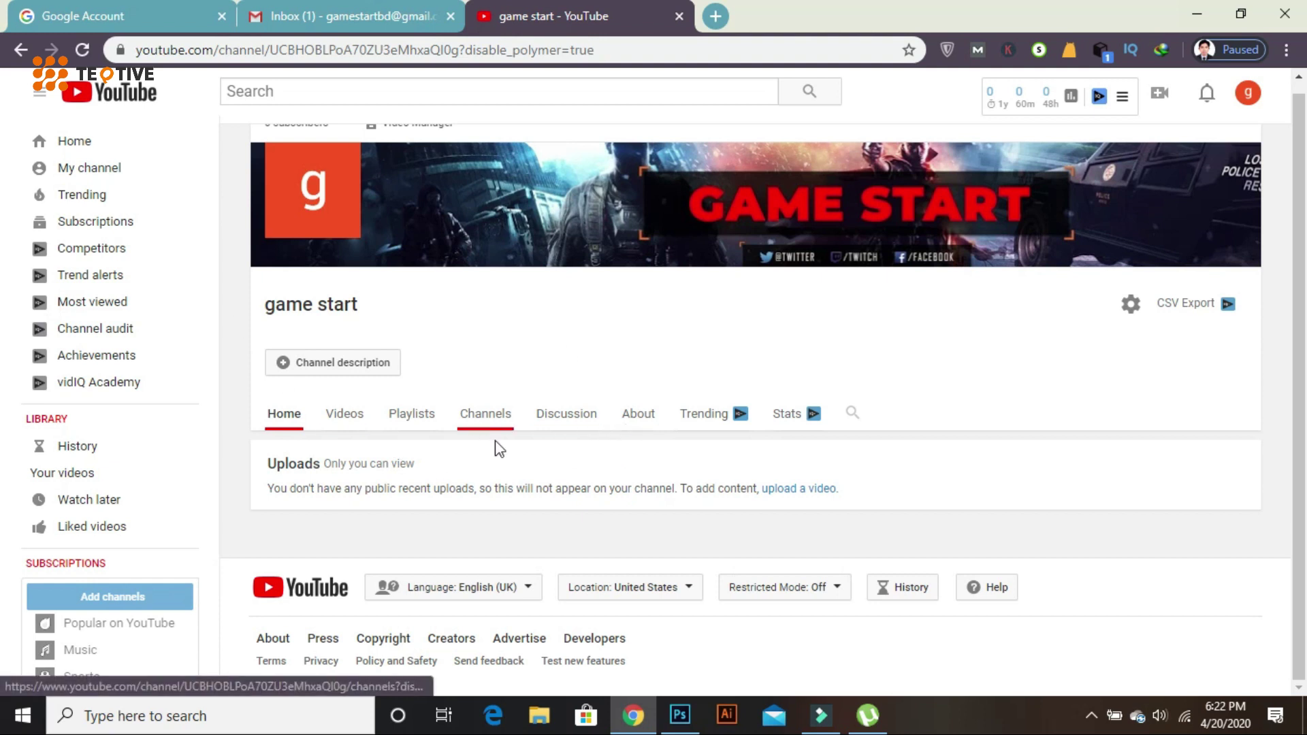
pyautogui.click(347, 415)
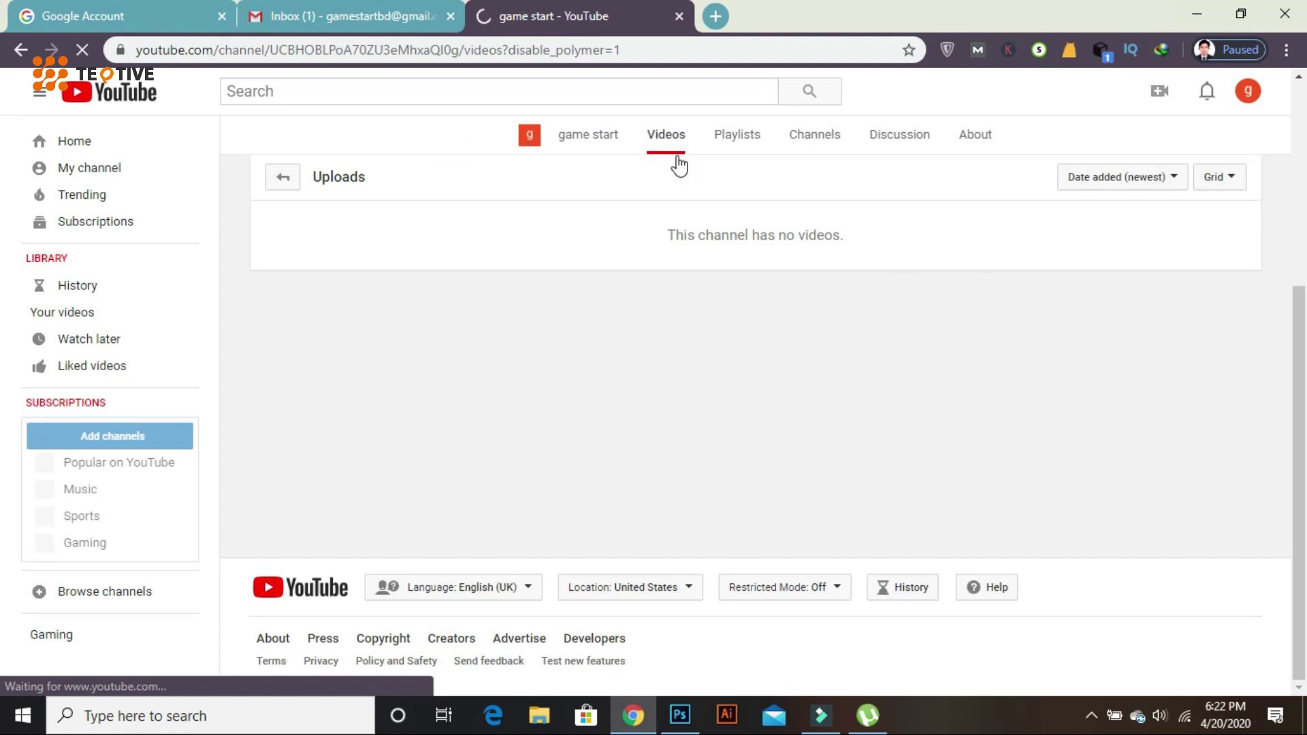
pyautogui.click(1159, 94)
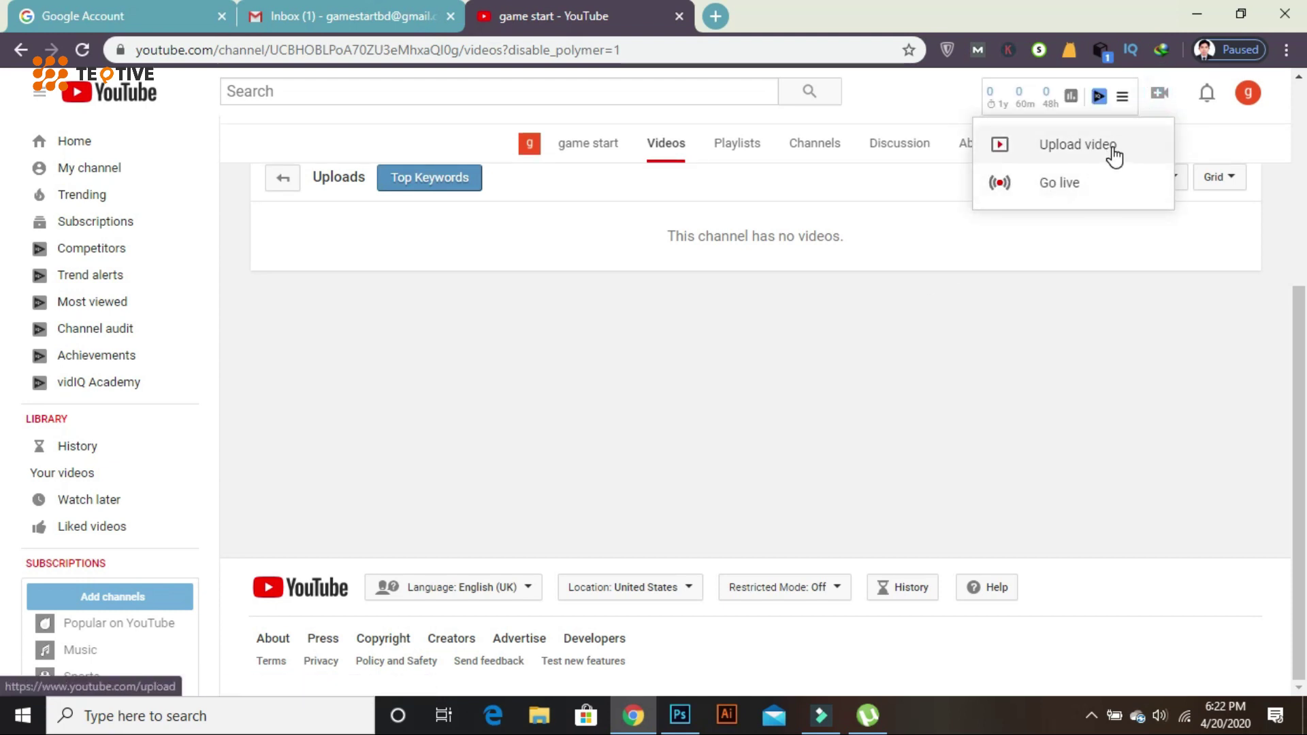
# - Start a video upload, dismiss the Studio welcome popup, and close the upload dialog without uploading
pyautogui.click(1072, 147)
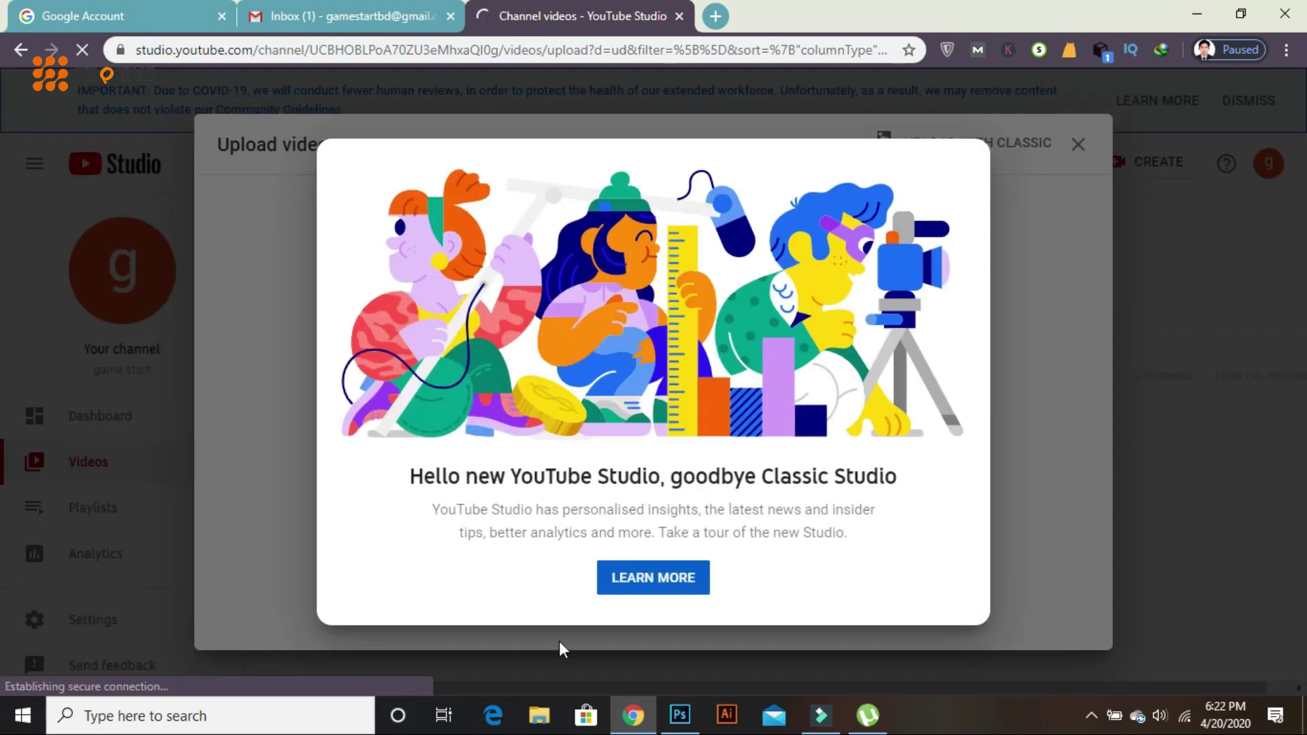
pyautogui.click(1034, 510)
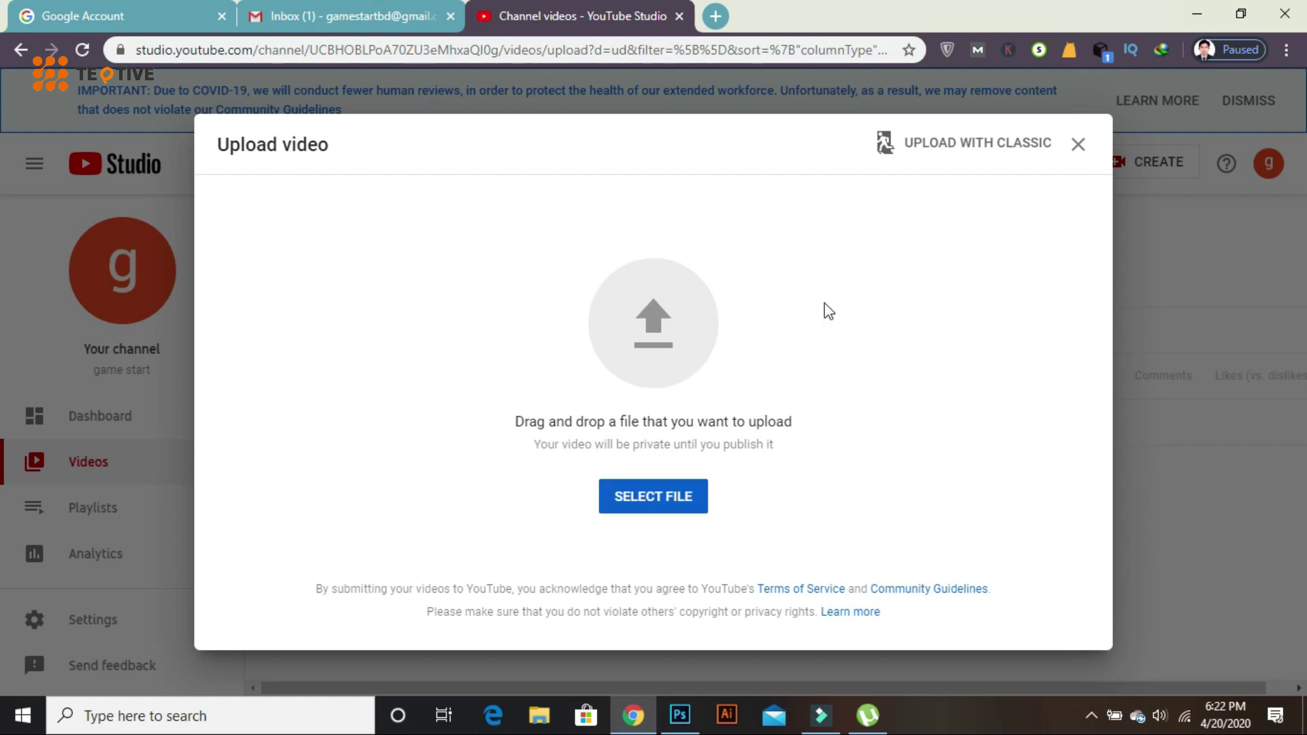
pyautogui.click(1078, 143)
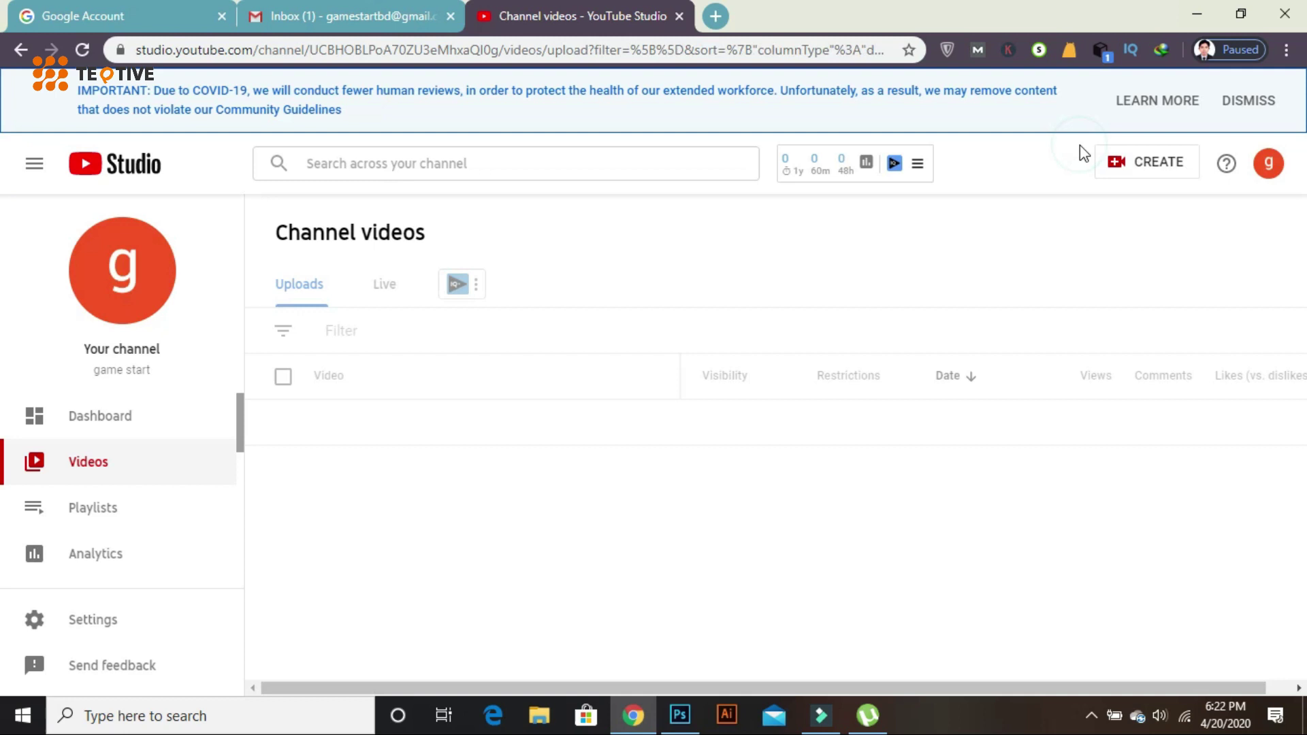
pyautogui.scroll(-3, 488, 402)
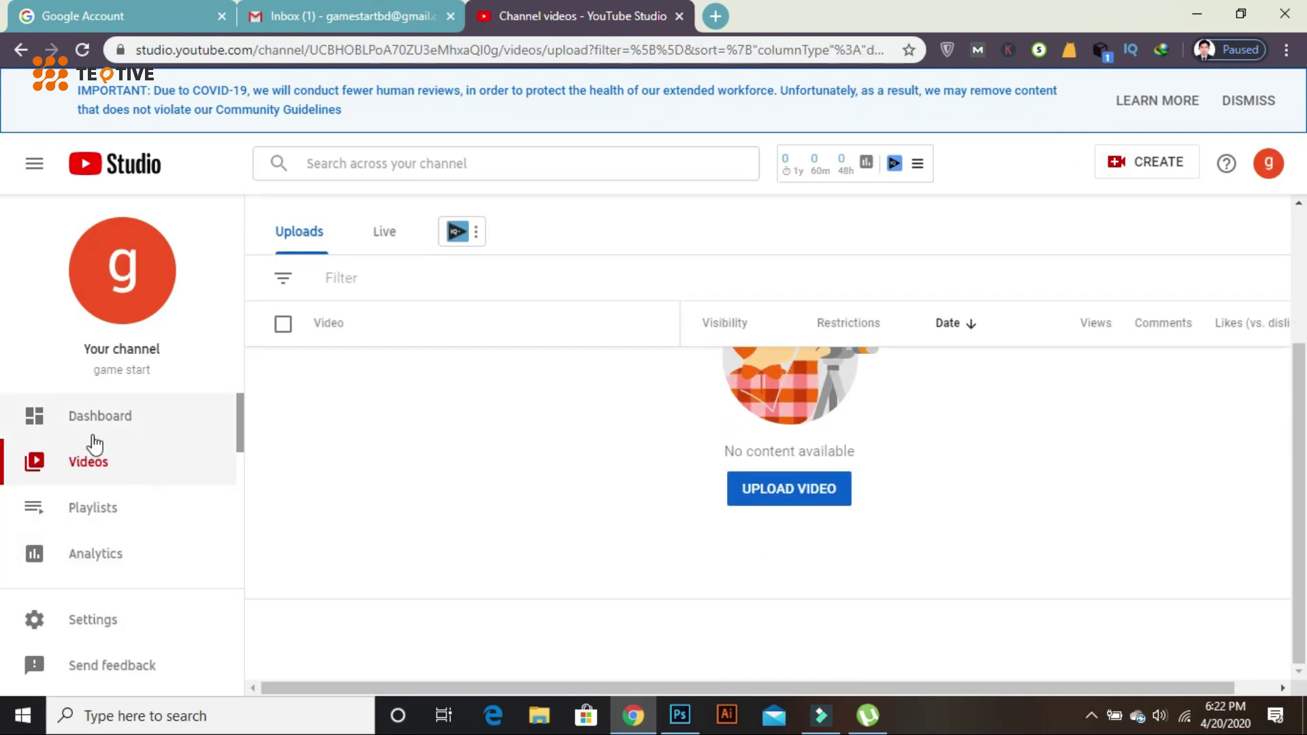
pyautogui.click(110, 561)
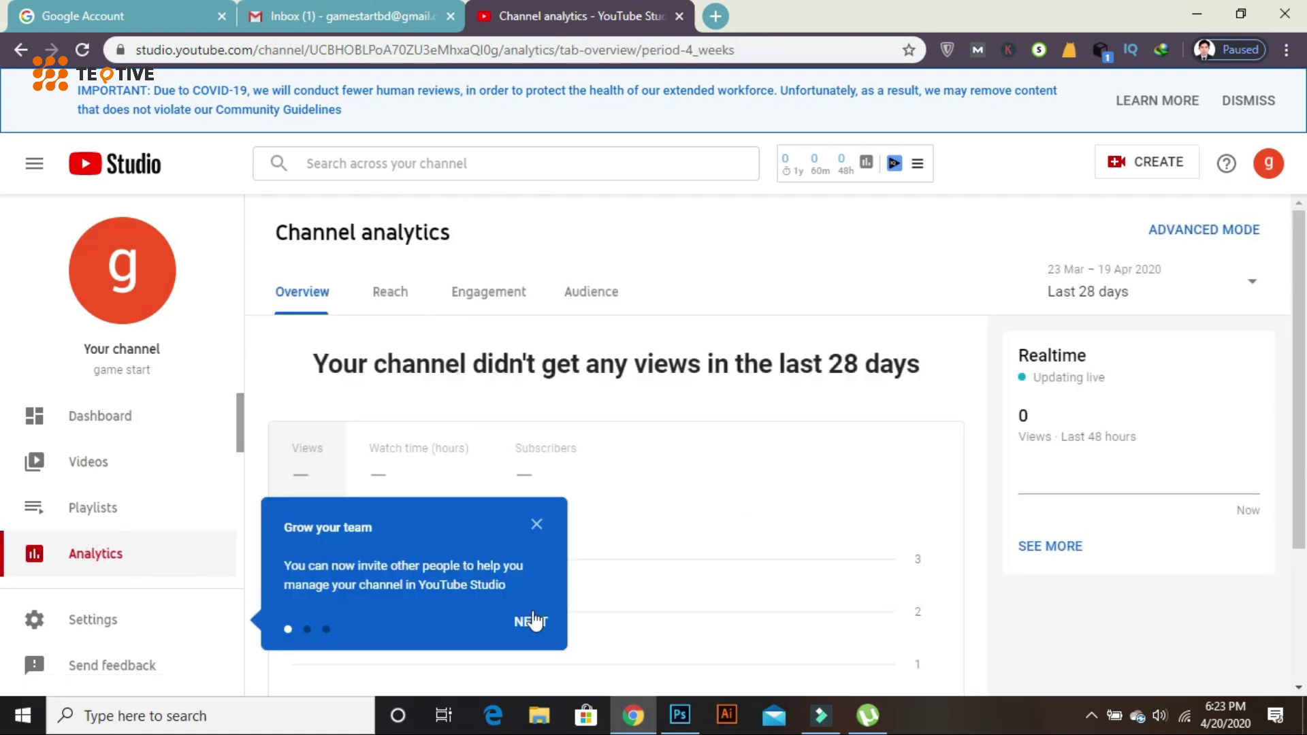
# - Step through the Studio tour tips into Settings > Permission, showing game start as sole Owner
pyautogui.click(535, 623)
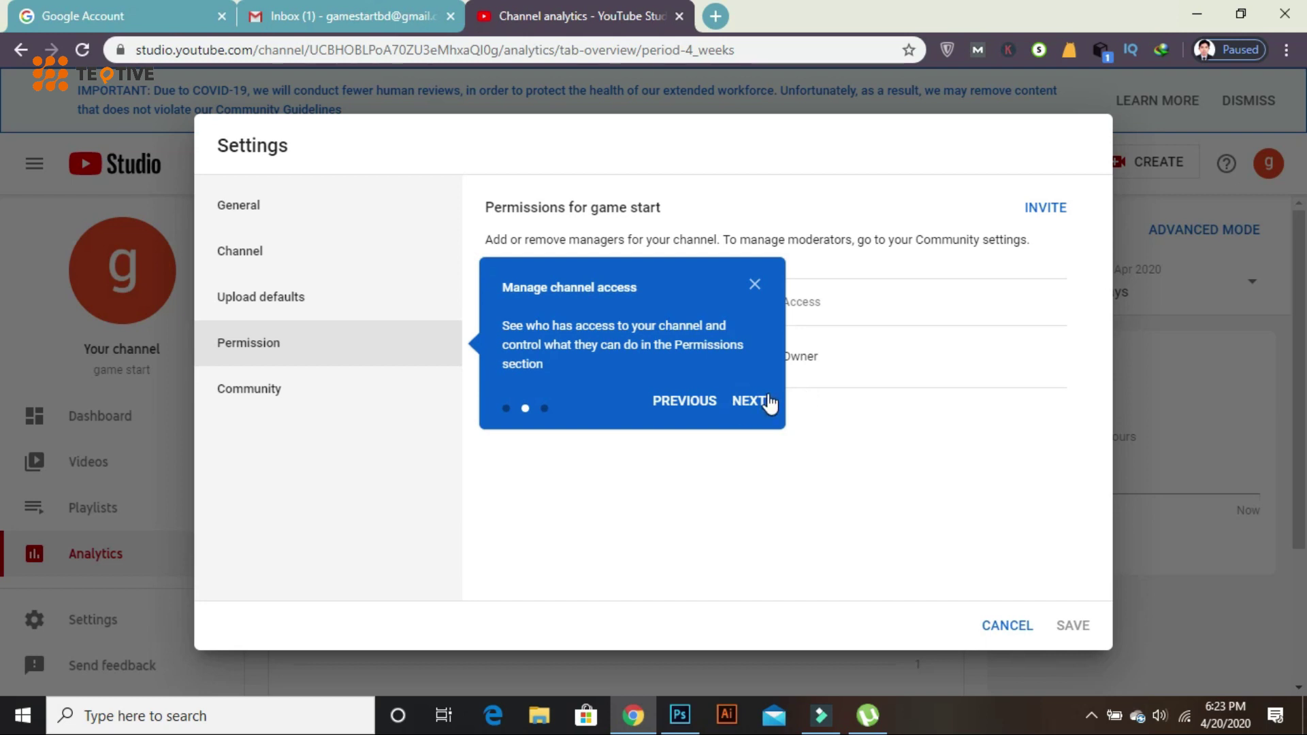
pyautogui.click(763, 401)
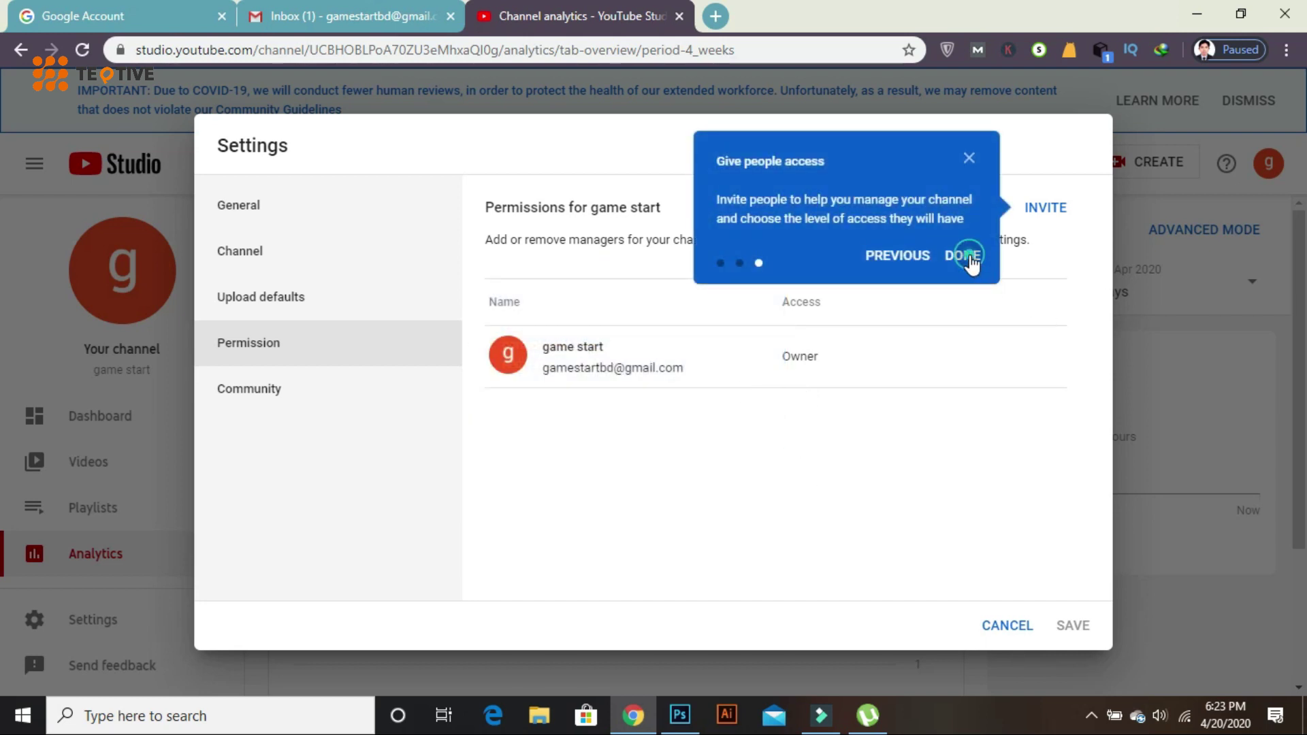
pyautogui.click(964, 257)
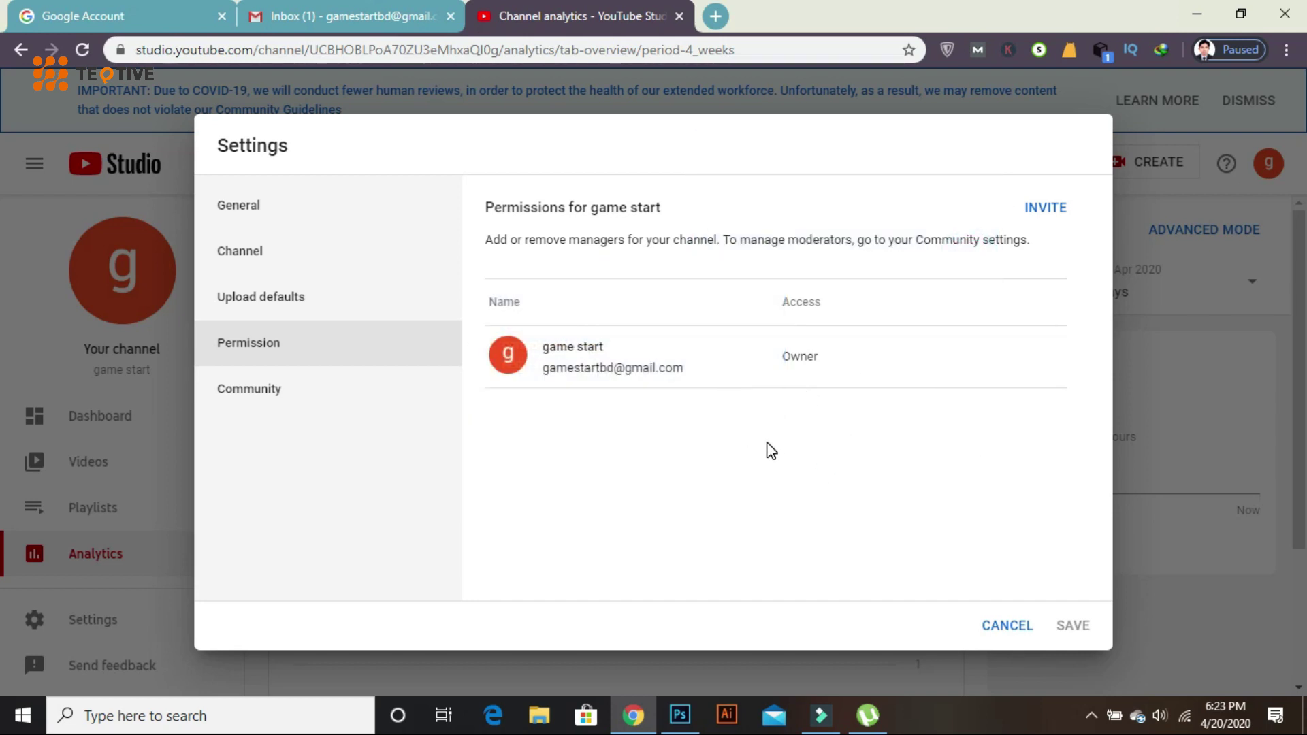
pyautogui.click(803, 308)
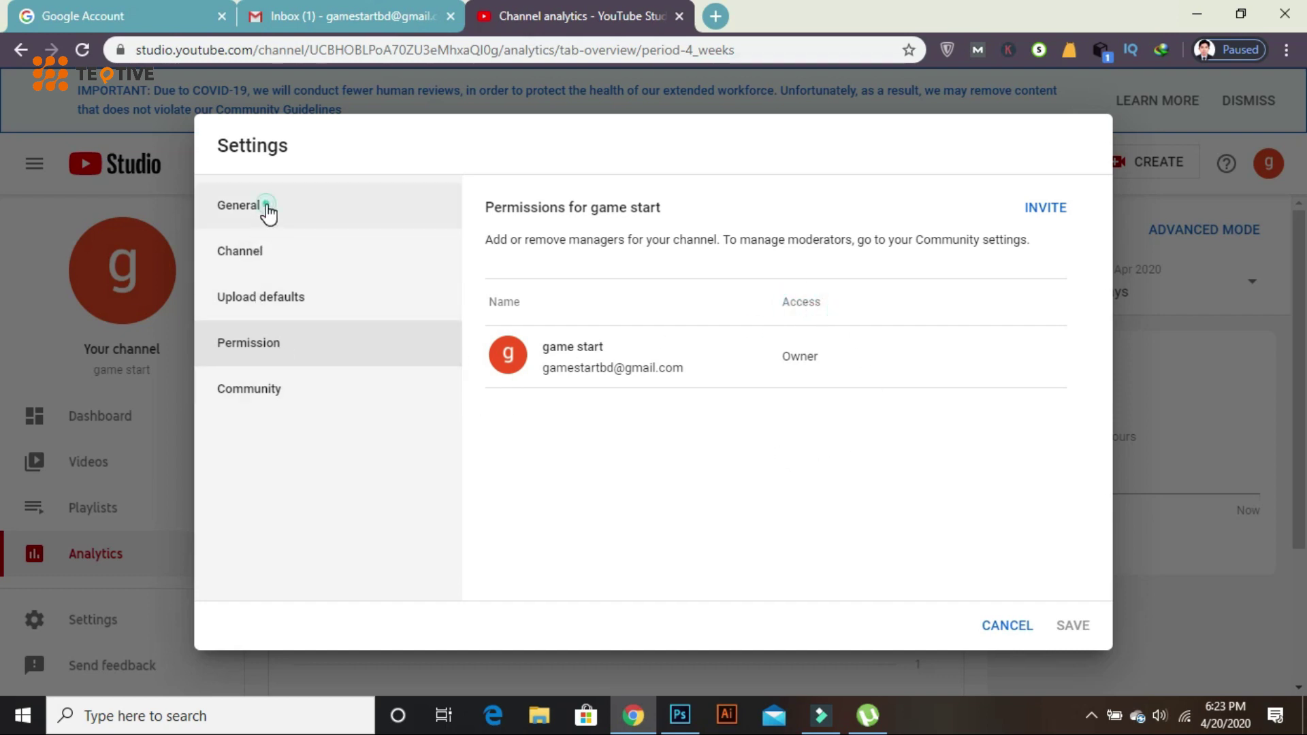
# - Add keywords Game, gaming, gaming zone, fortnight, pubg in Settings > Channel > Basic info
pyautogui.click(258, 224)
pyautogui.click(290, 257)
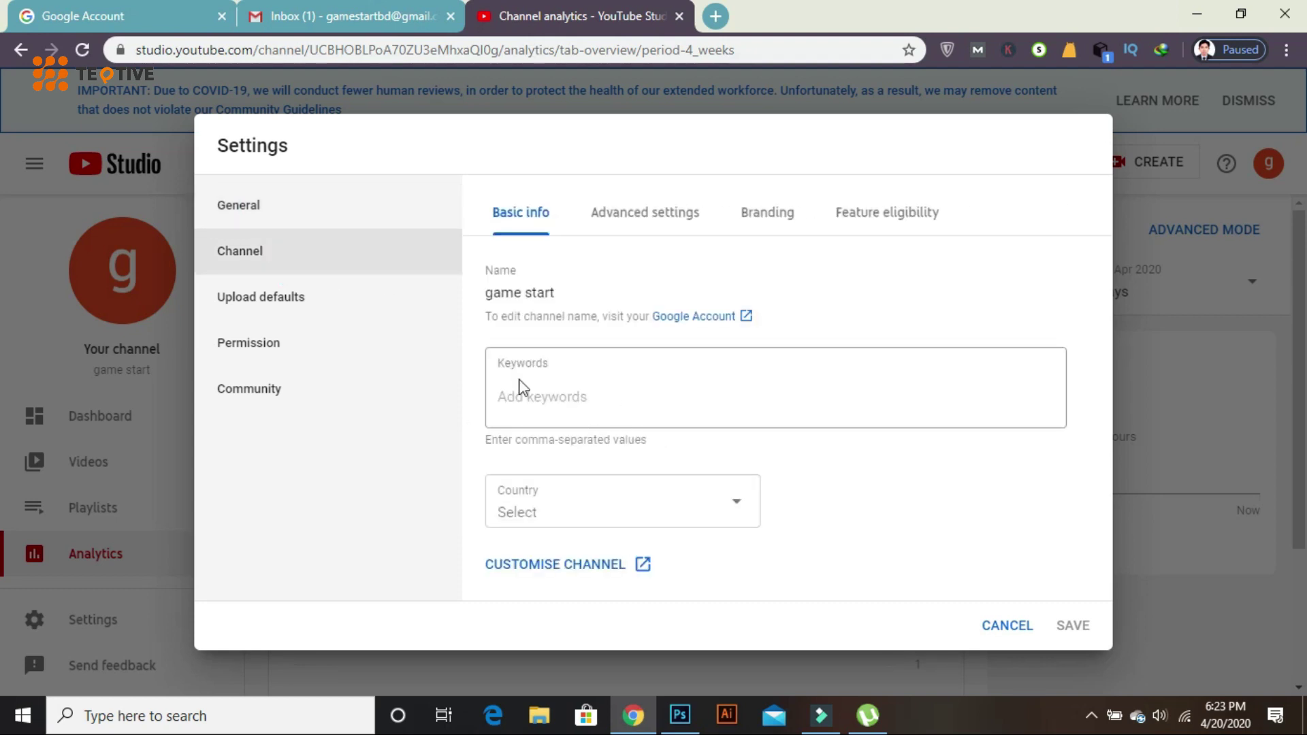
pyautogui.click(573, 398)
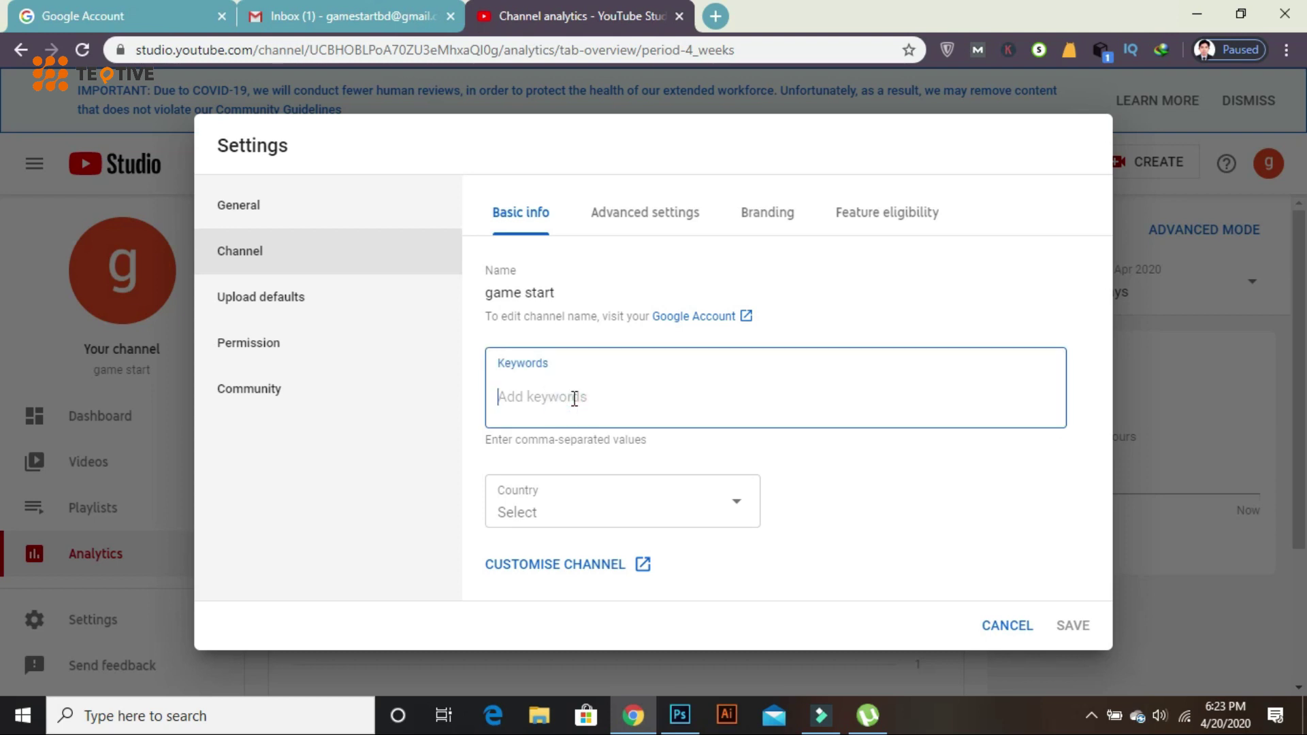
pyautogui.write('Game,')
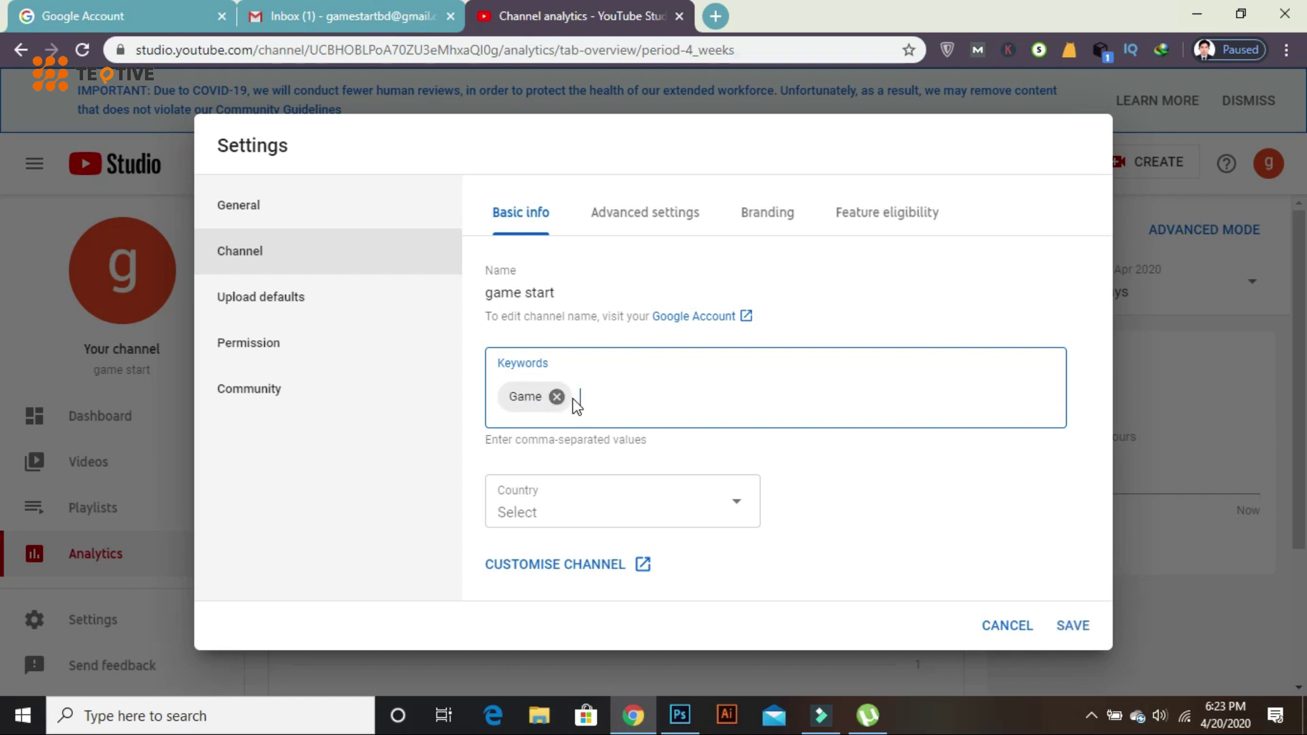
pyautogui.write('gaming,gaming')
pyautogui.write(' zo')
pyautogui.write('ne')
pyautogui.write(',')
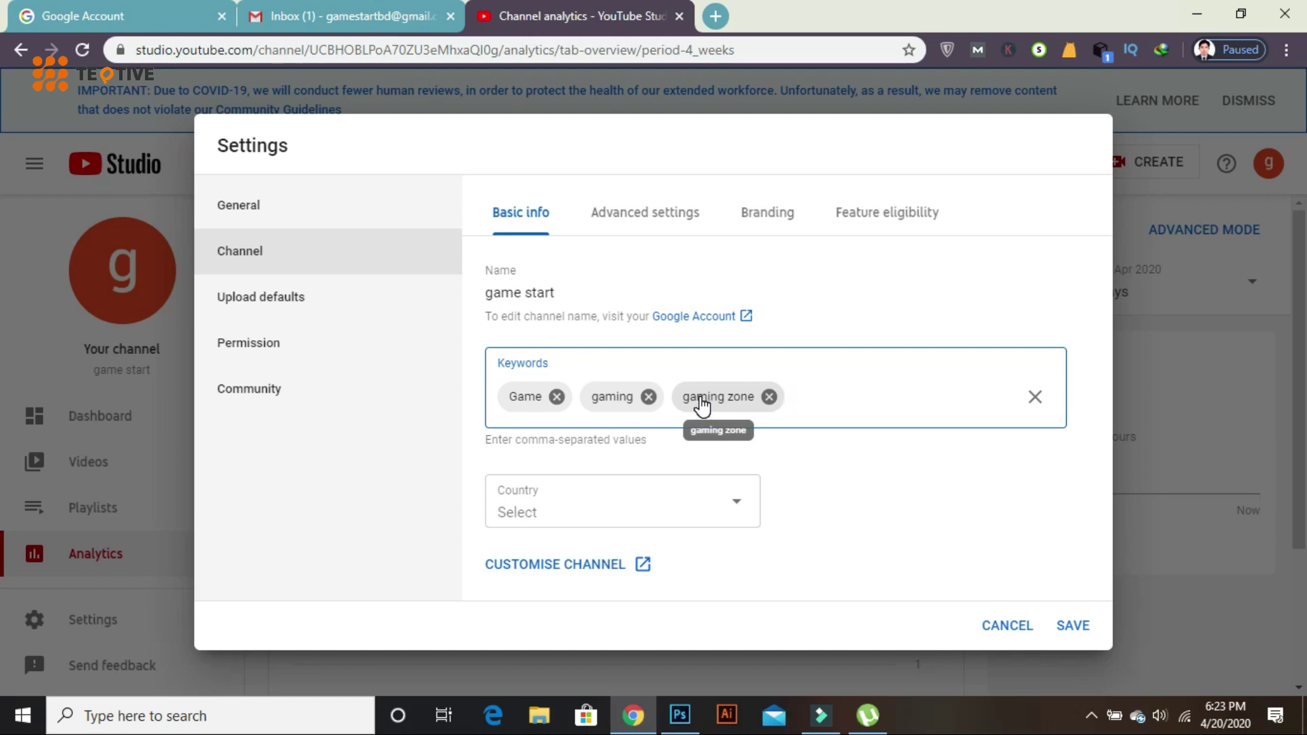
pyautogui.write('fortnight,')
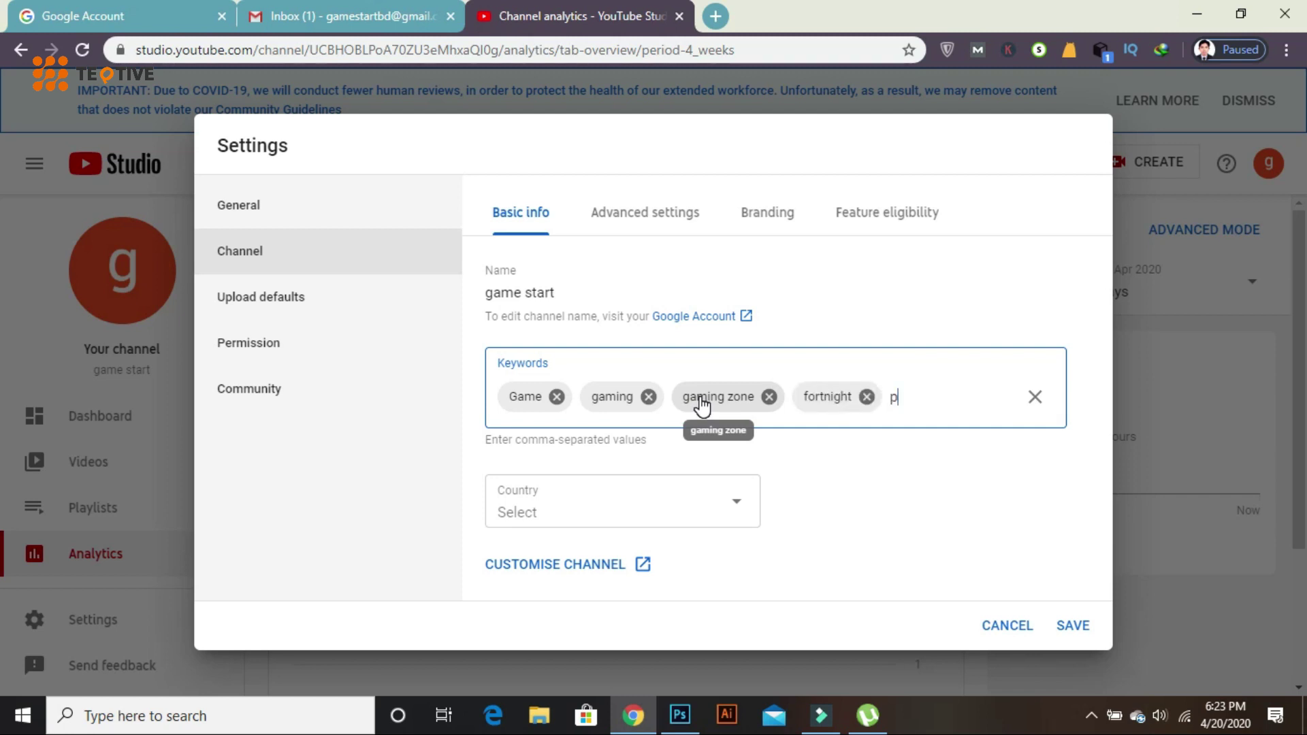
pyautogui.write('pubg,')
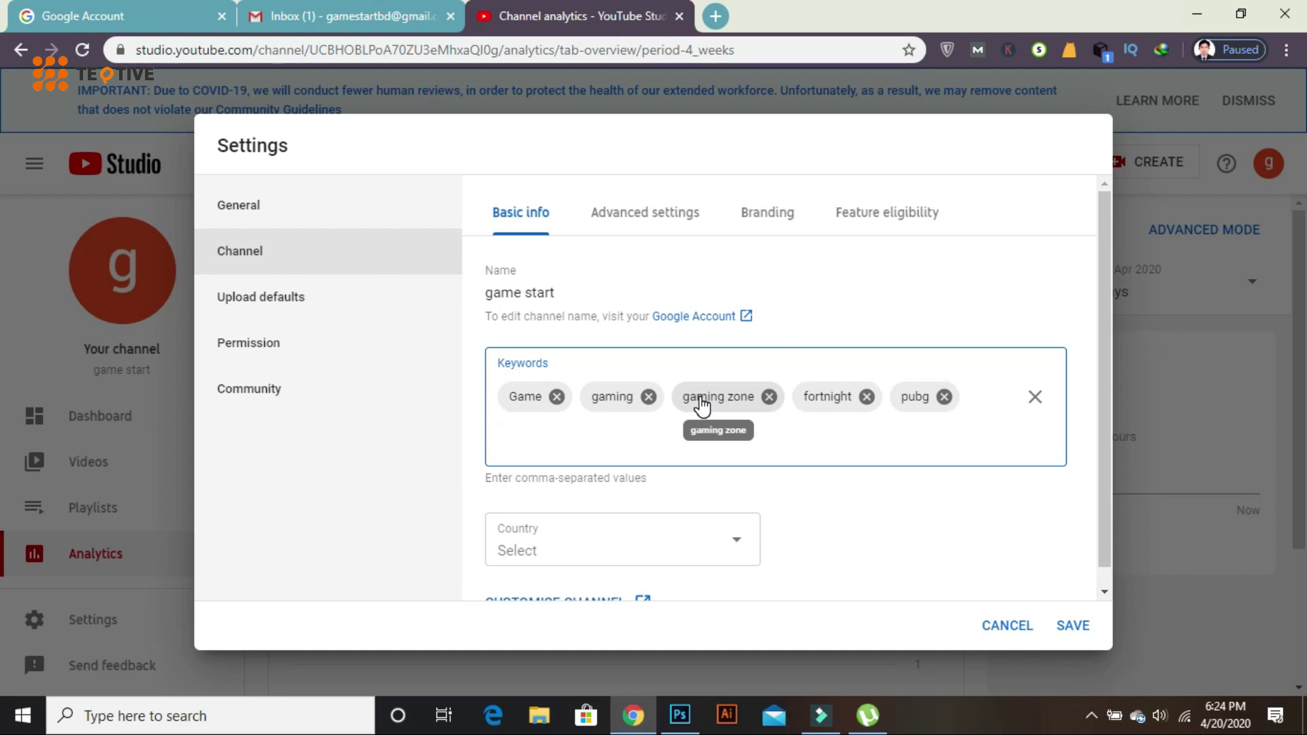
pyautogui.write('ame')
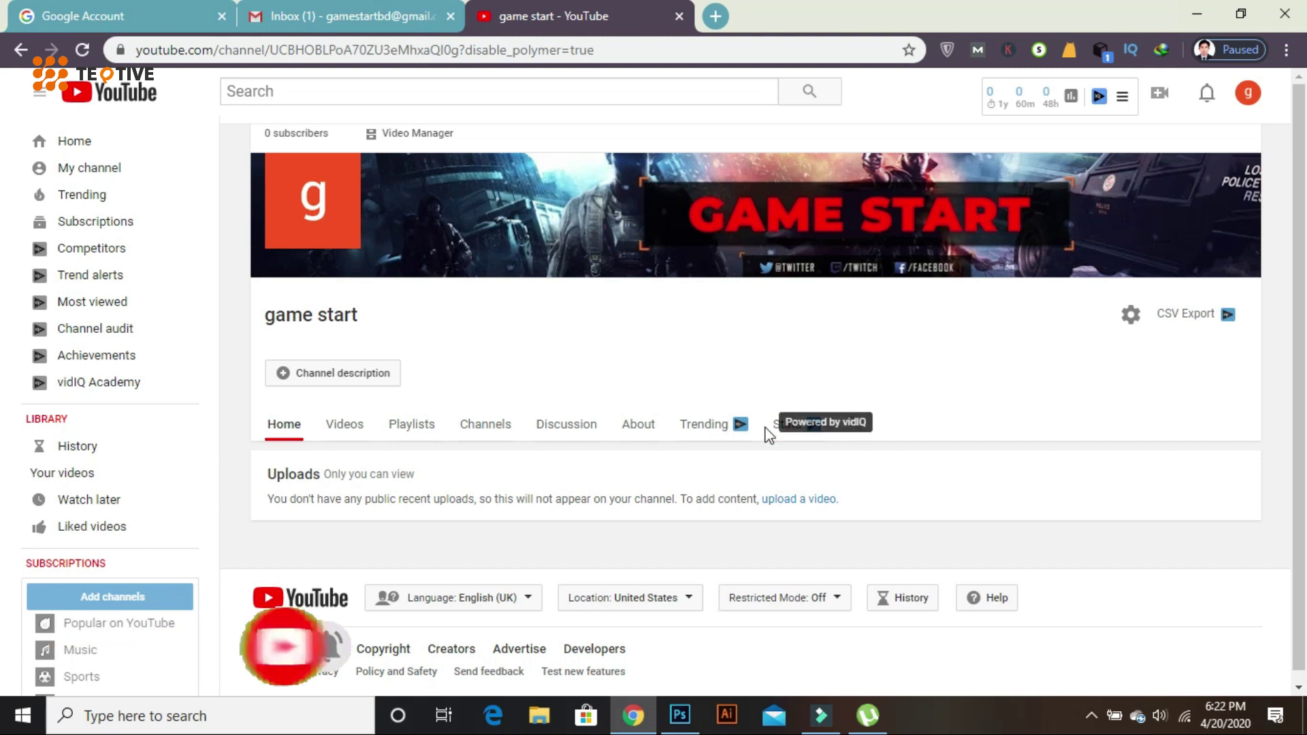
# - Scroll the game start channel page showing its GAME START banner
pyautogui.scroll(-1, 738, 423)
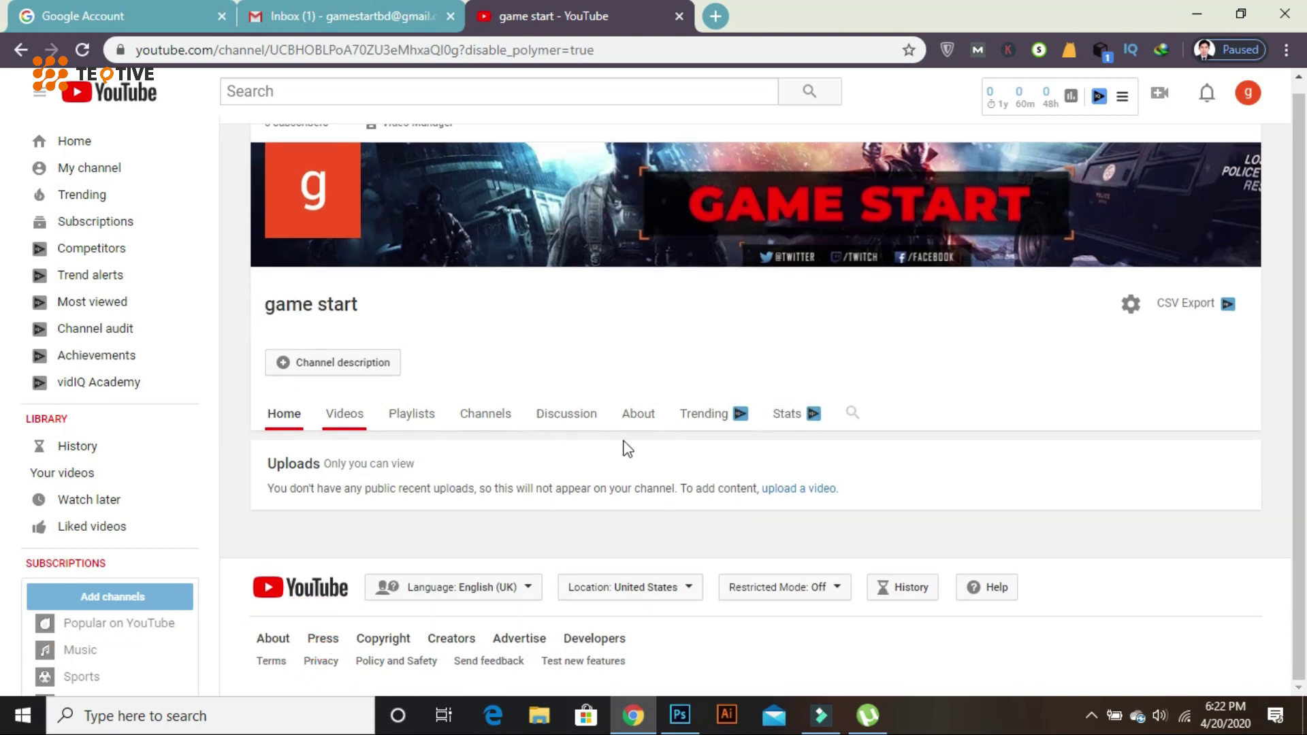